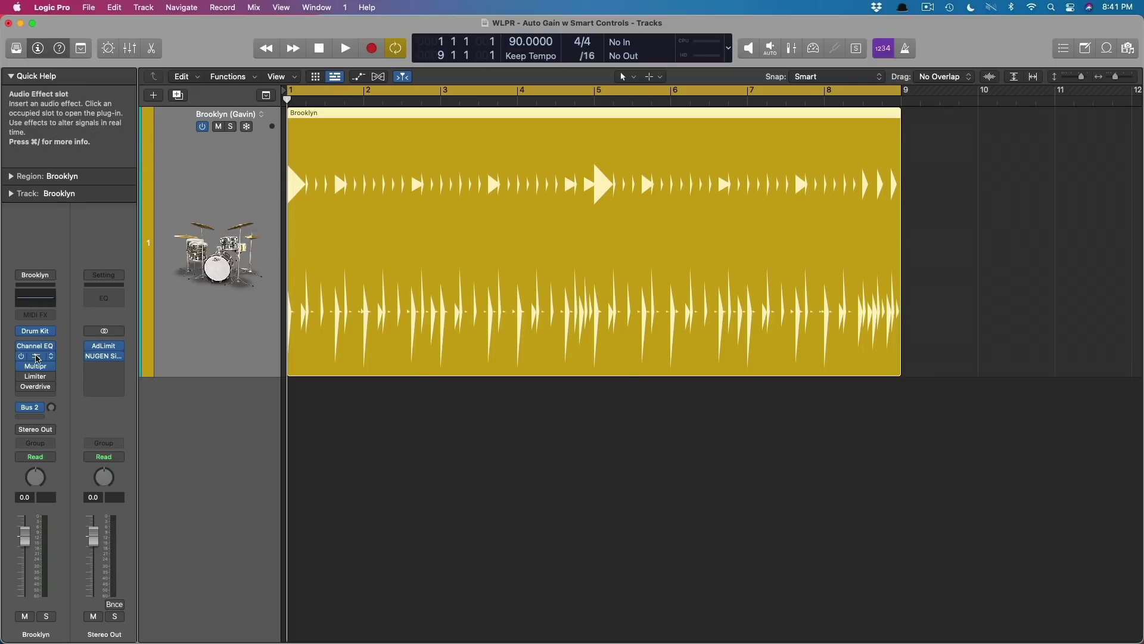
Open the drum track's Compressor, lower the threshold and set the ratio to about 3.3:1.
{"action": "left_click", "coordinate": [37, 357]}
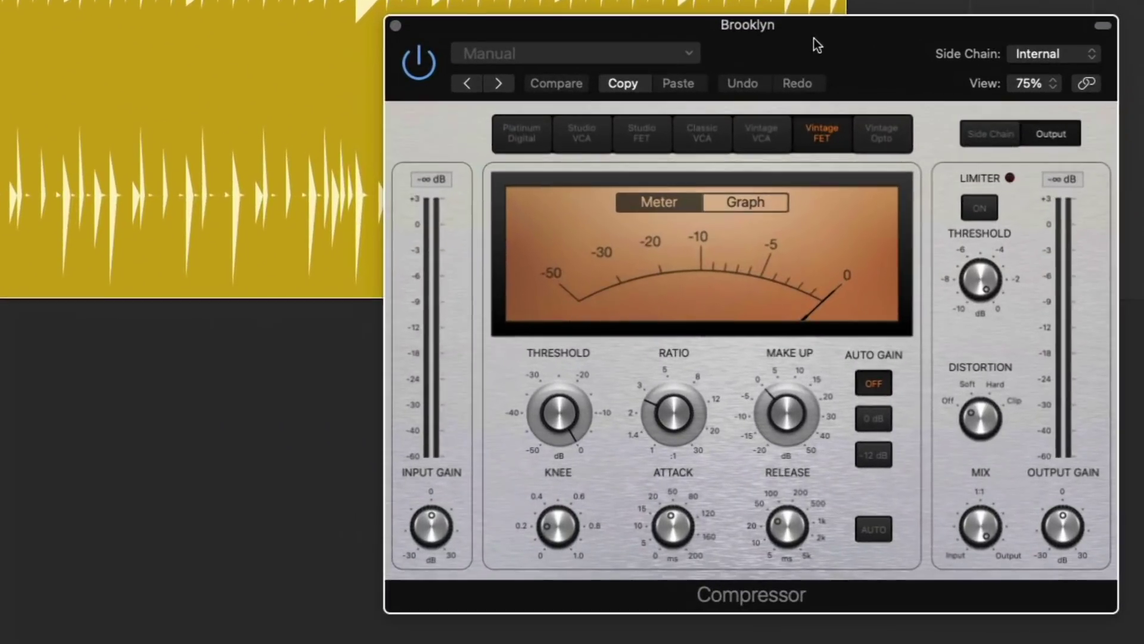
{"action": "left_click_drag", "start_coordinate": [564, 403], "coordinate": [566, 410]}
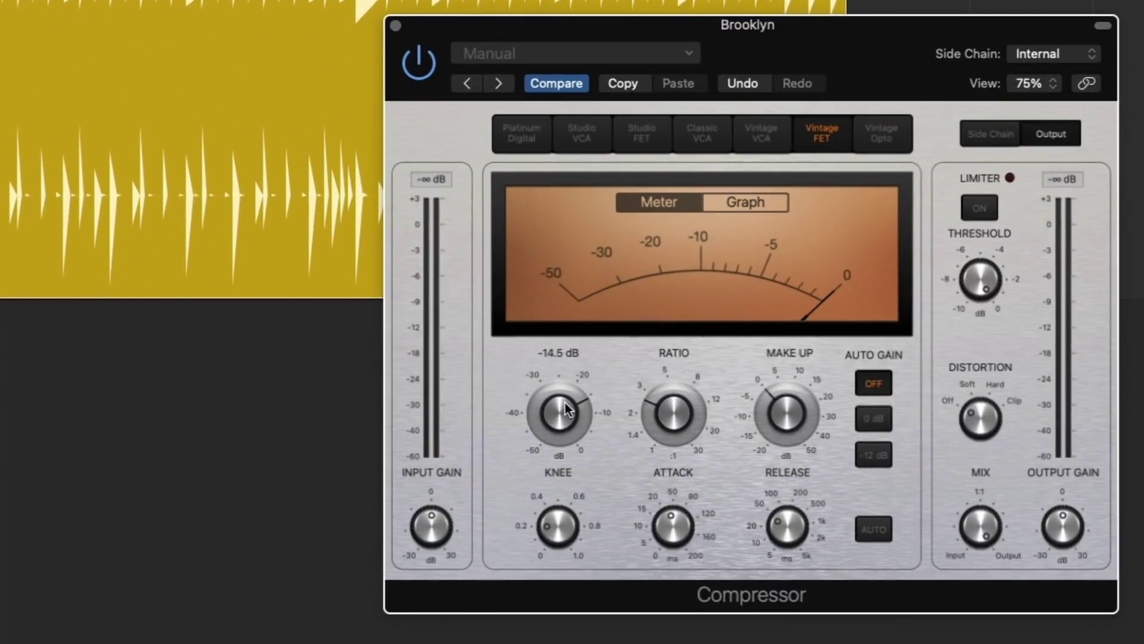
{"action": "left_click", "coordinate": [566, 402], "text": "alt"}
{"action": "left_click_drag", "start_coordinate": [666, 411], "coordinate": [667, 406]}
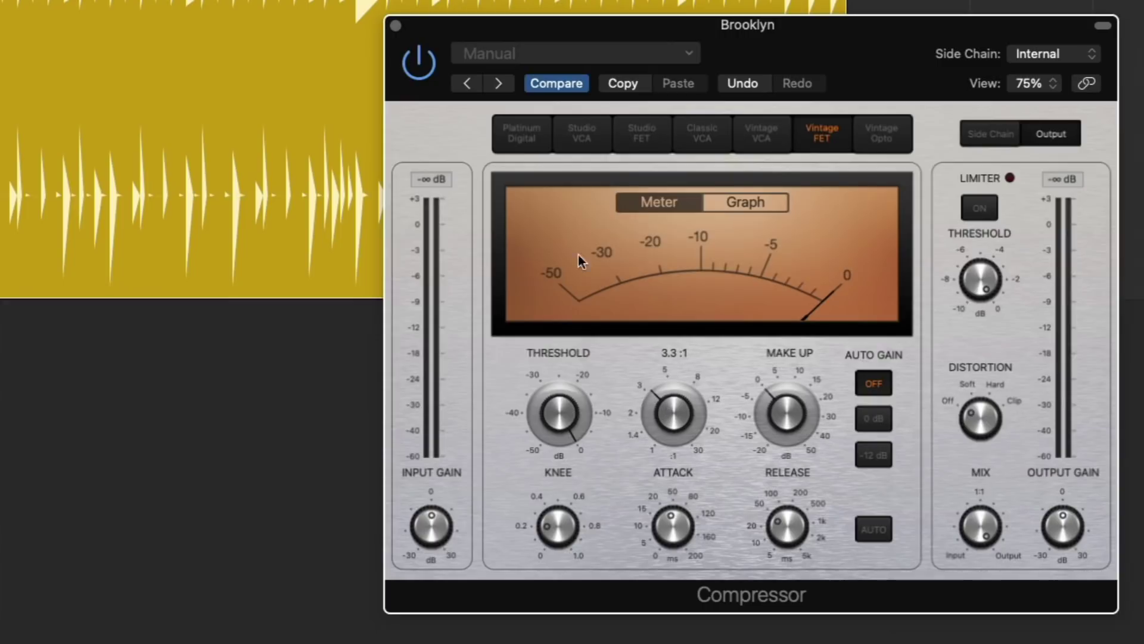
{"action": "left_click_drag", "start_coordinate": [547, 417], "coordinate": [554, 411]}
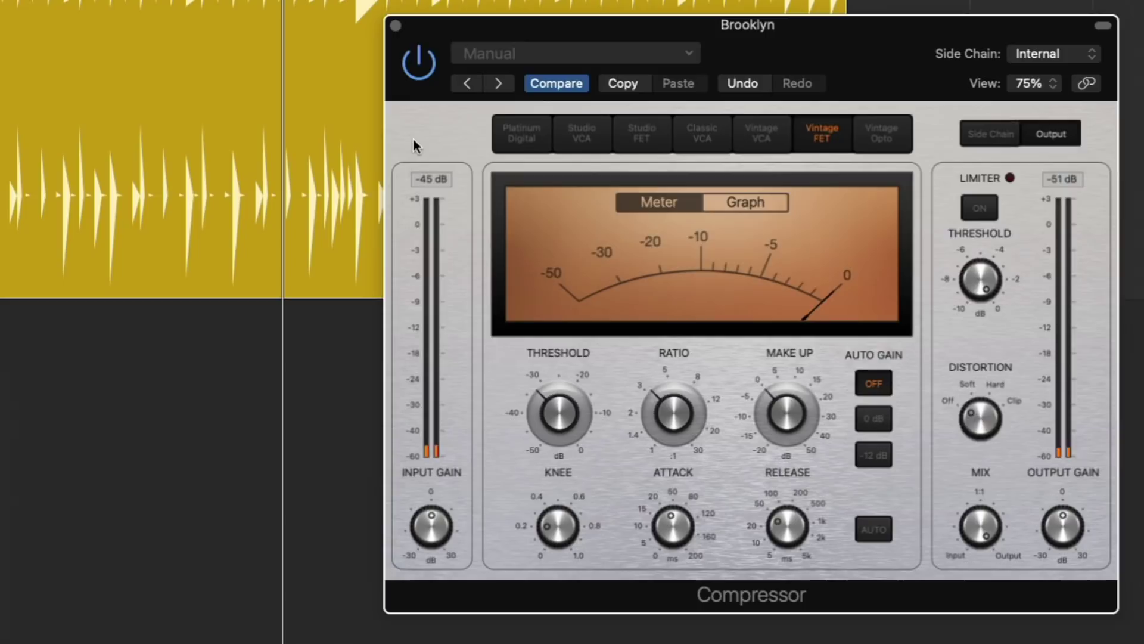
Bypass and re-enable the Compressor twice to compare dry and compressed drums.
{"action": "left_click", "coordinate": [419, 63]}
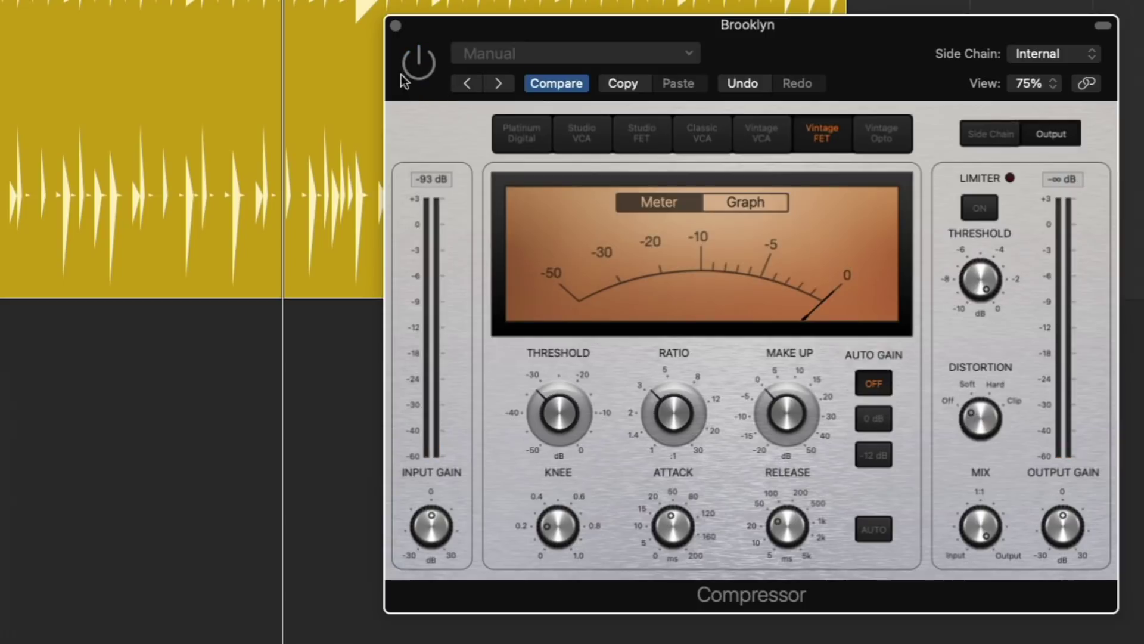
{"action": "left_click", "coordinate": [426, 69]}
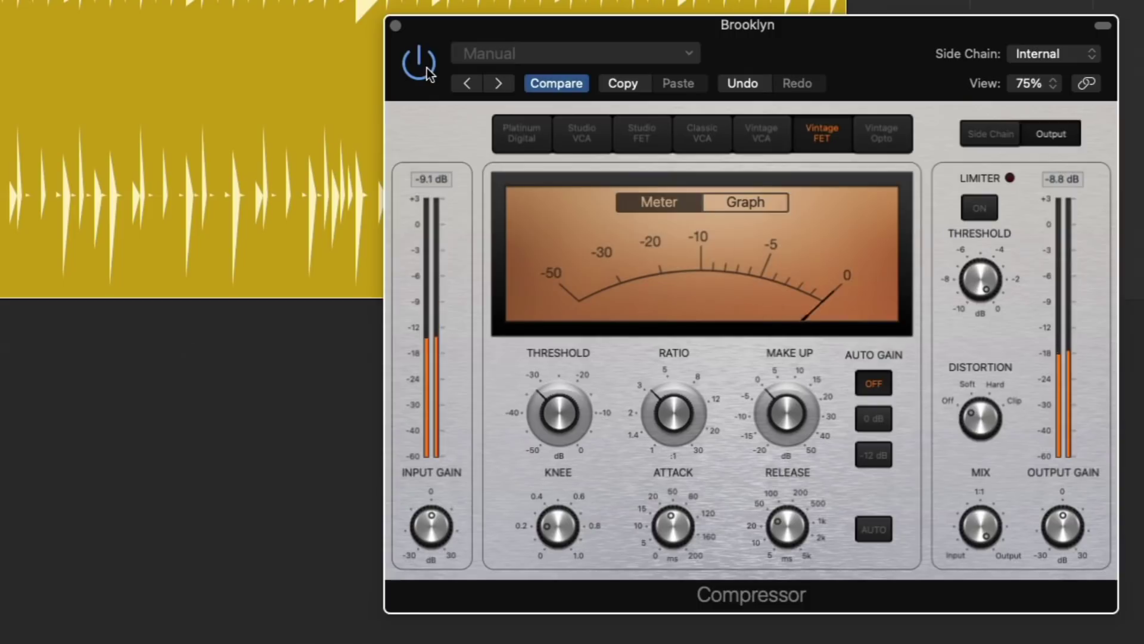
{"action": "left_click", "coordinate": [426, 69]}
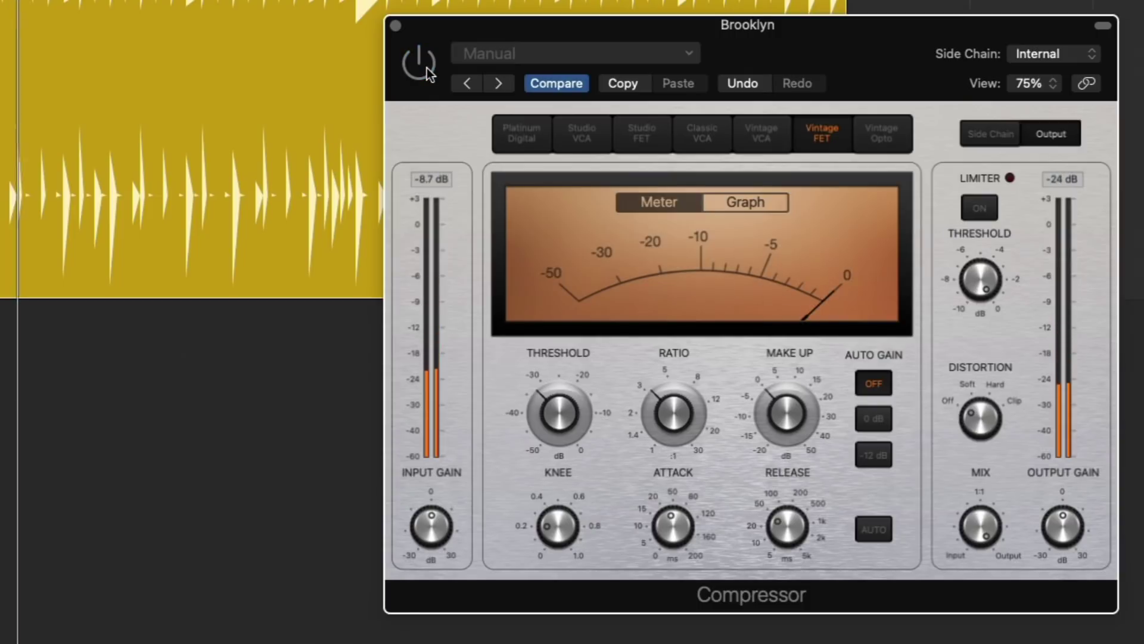
{"action": "left_click", "coordinate": [426, 69]}
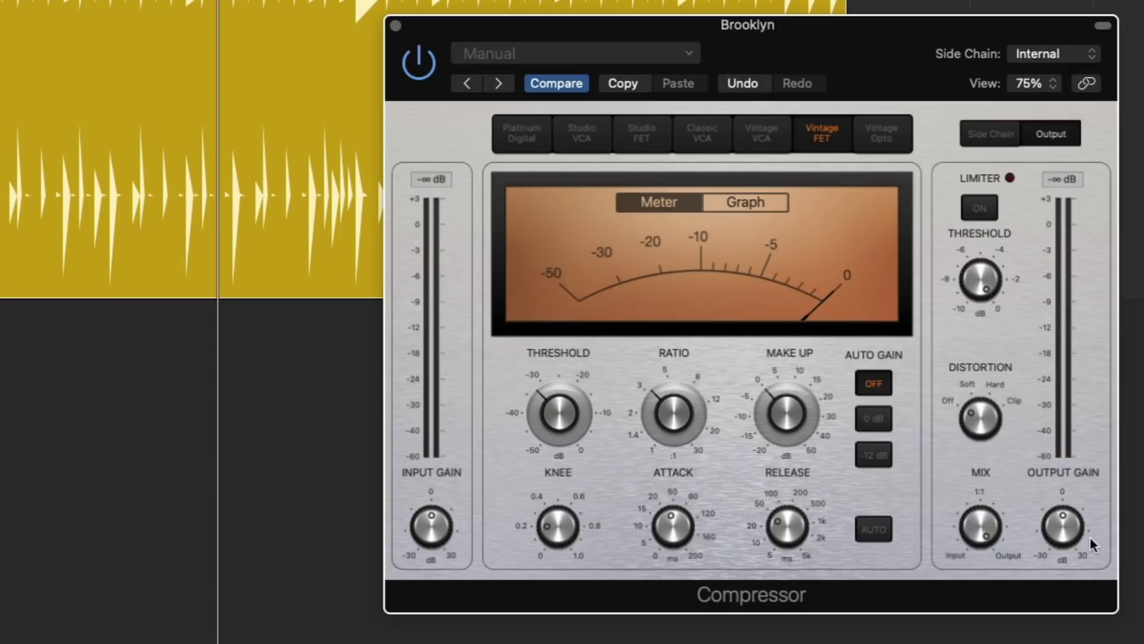
Set the Compressor Output Gain to +5.5 dB, comparing against bypass during playback.
{"action": "left_click_drag", "start_coordinate": [1067, 538], "coordinate": [1067, 521]}
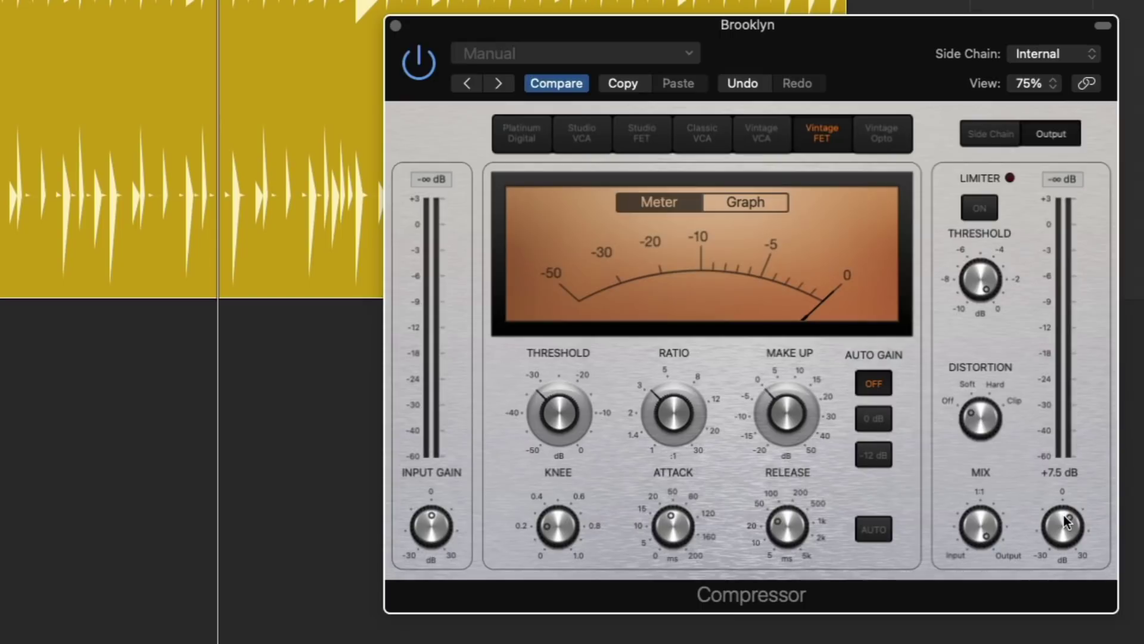
{"action": "key", "text": "space"}
{"action": "left_click_drag", "start_coordinate": [1064, 515], "coordinate": [1058, 528]}
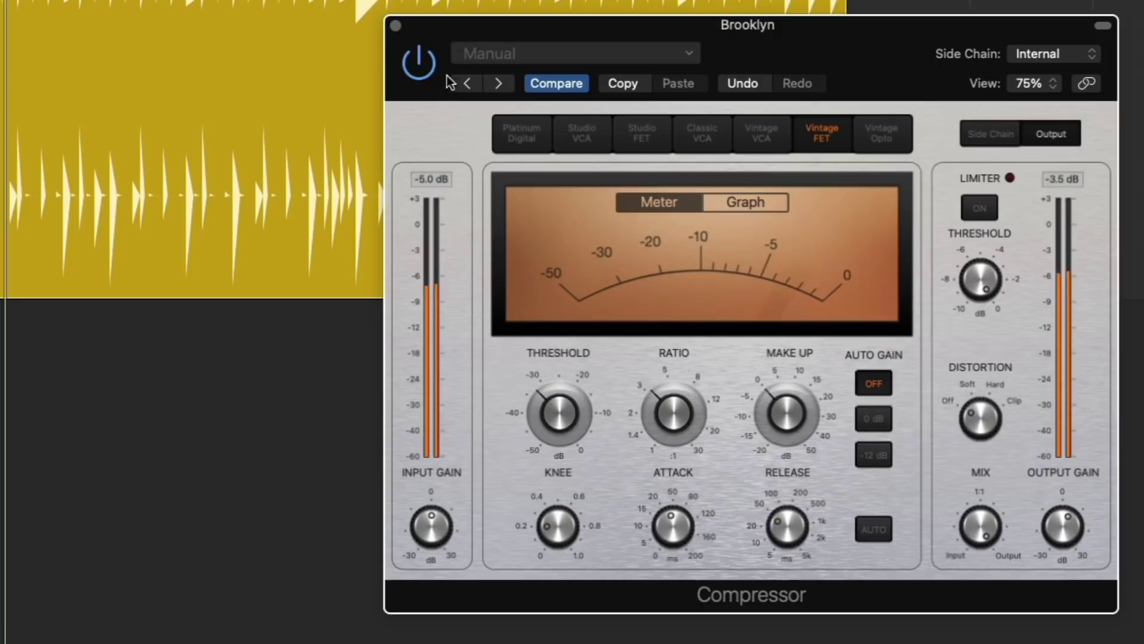
{"action": "left_click", "coordinate": [421, 64]}
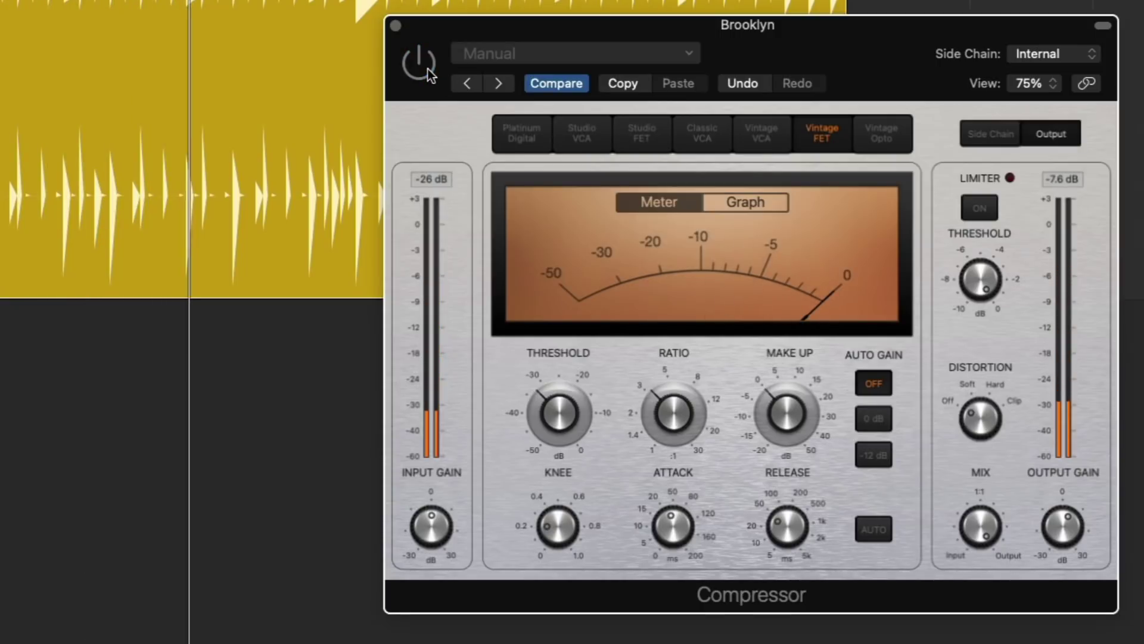
{"action": "left_click", "coordinate": [428, 65]}
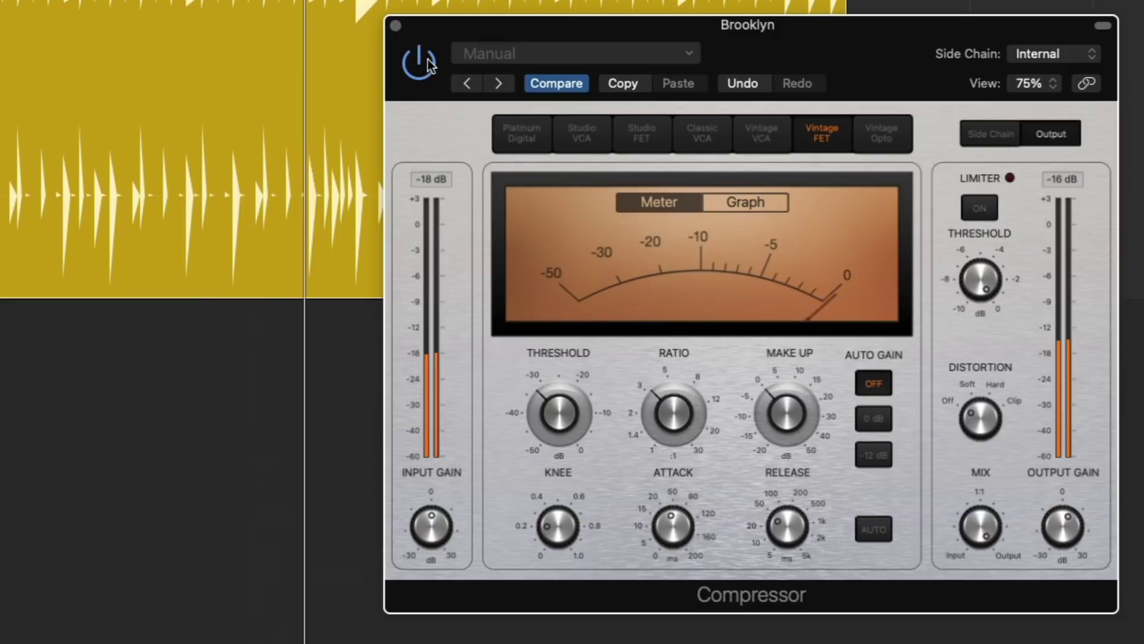
{"action": "left_click_drag", "start_coordinate": [1067, 526], "coordinate": [1057, 535]}
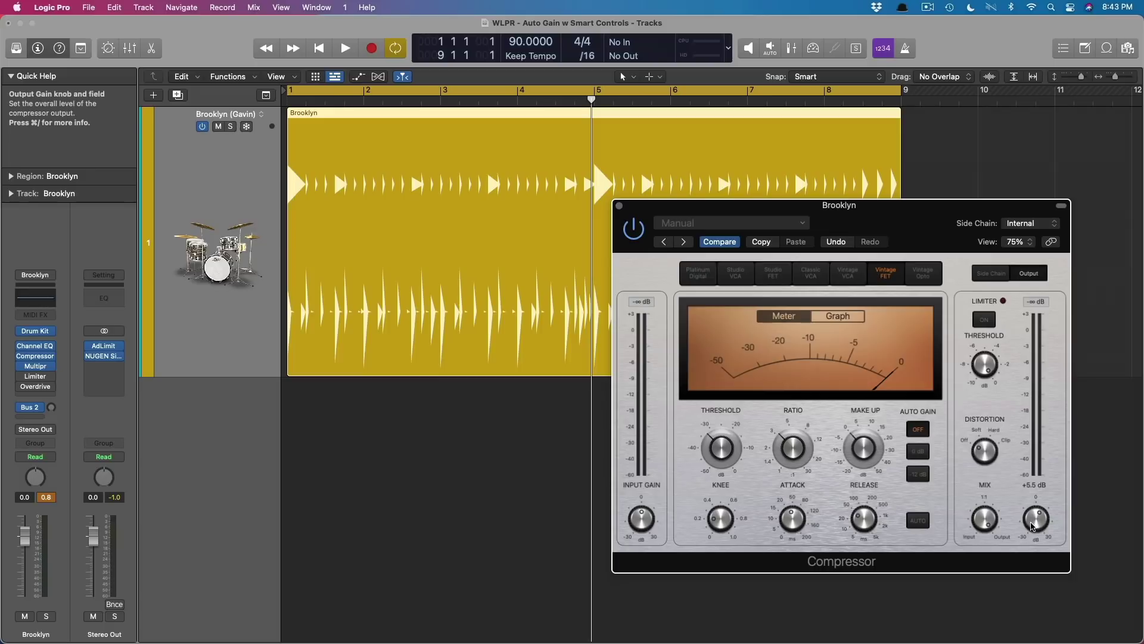
Return Output Gain and threshold to 0 dB, set Auto Gain to 0 dB, then try threshold -10.5 dB.
{"action": "left_click_drag", "start_coordinate": [1033, 526], "coordinate": [1033, 532]}
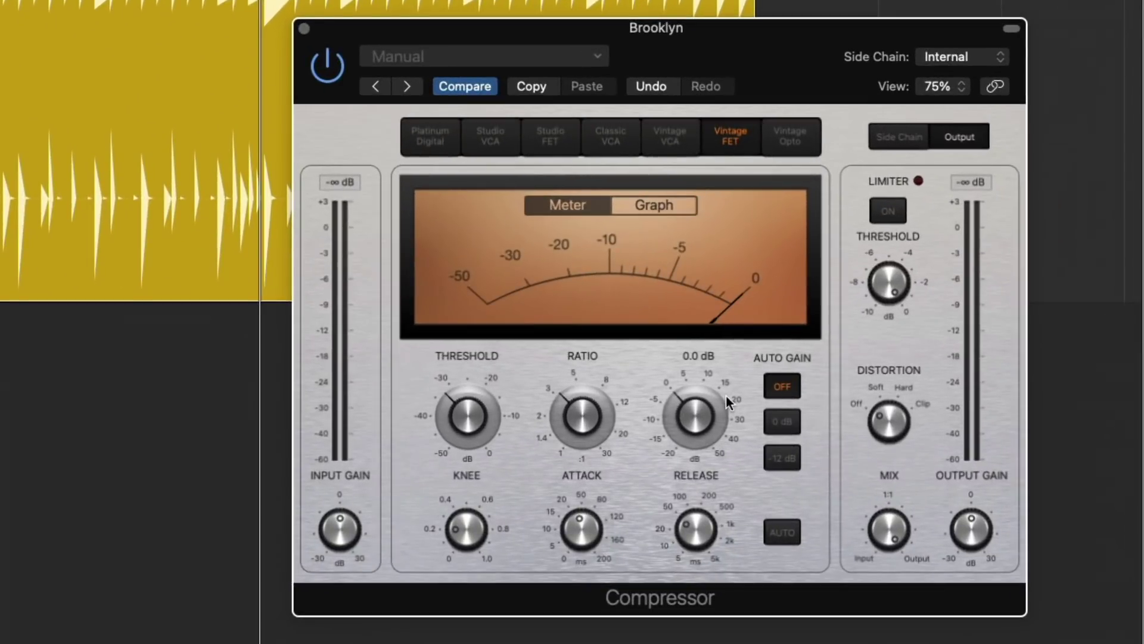
{"action": "left_click_drag", "start_coordinate": [501, 410], "coordinate": [465, 191]}
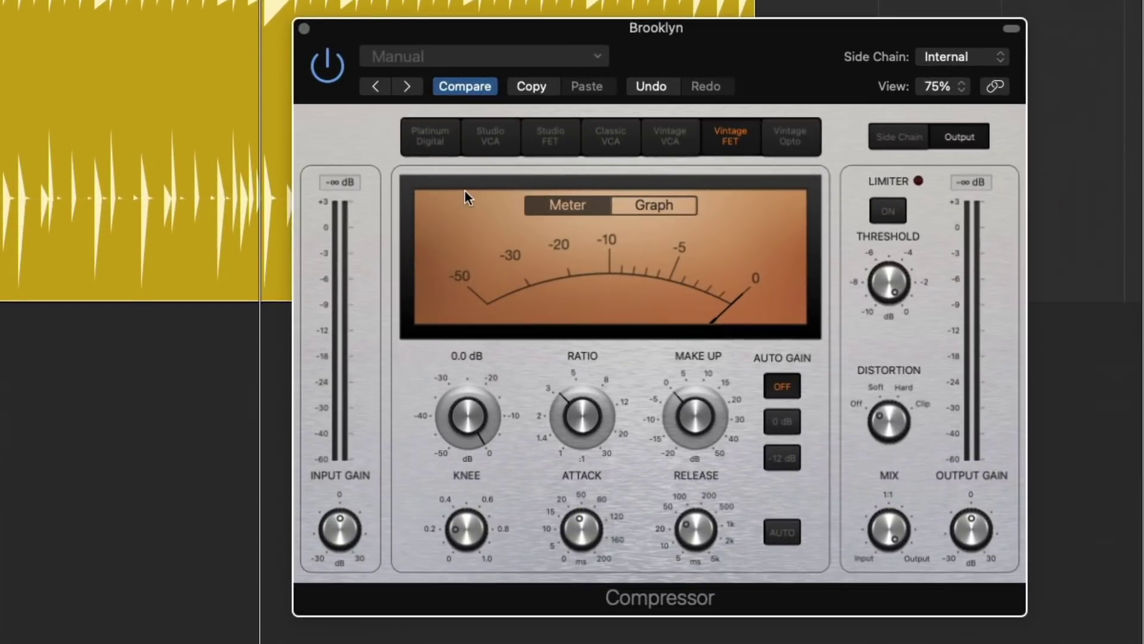
{"action": "left_click_drag", "start_coordinate": [715, 52], "coordinate": [605, 41]}
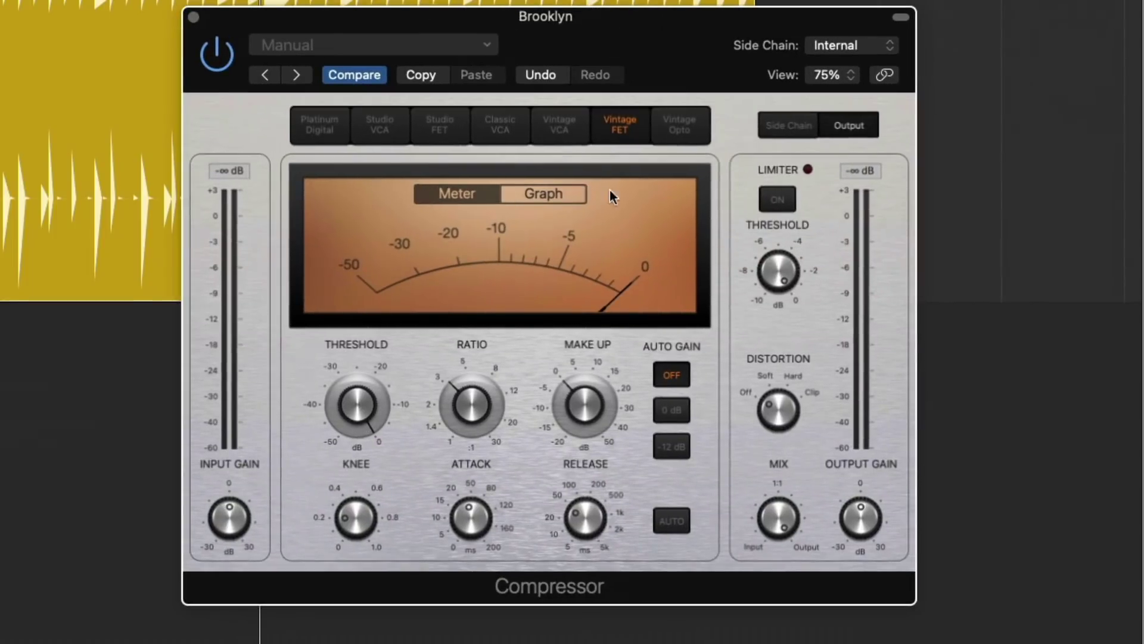
{"action": "left_click", "coordinate": [673, 410]}
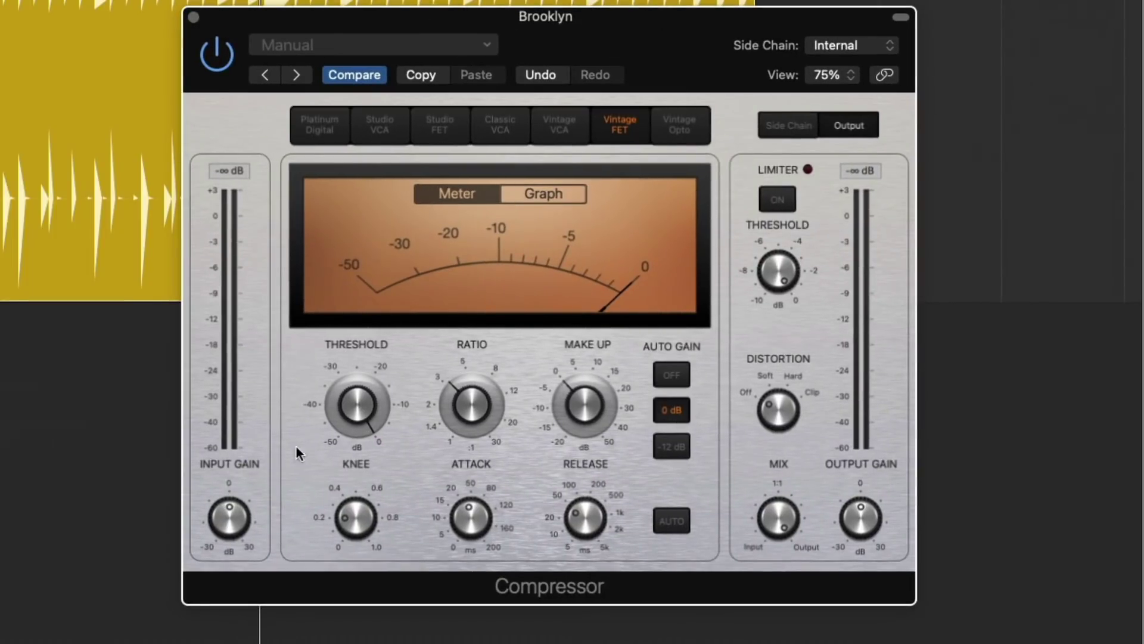
{"action": "mouse_move", "coordinate": [341, 398]}
{"action": "left_click_drag", "start_coordinate": [358, 393], "coordinate": [354, 437]}
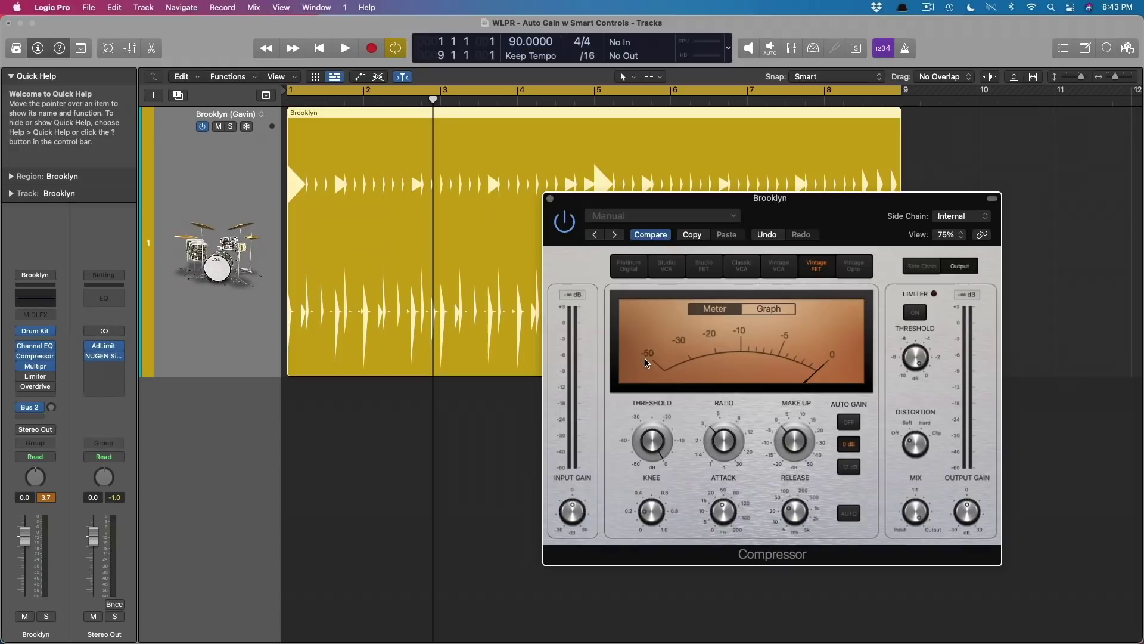
Close the Compressor and open the Limiter plug-in window on the drum track.
{"action": "left_click", "coordinate": [565, 221]}
{"action": "left_click", "coordinate": [550, 198]}
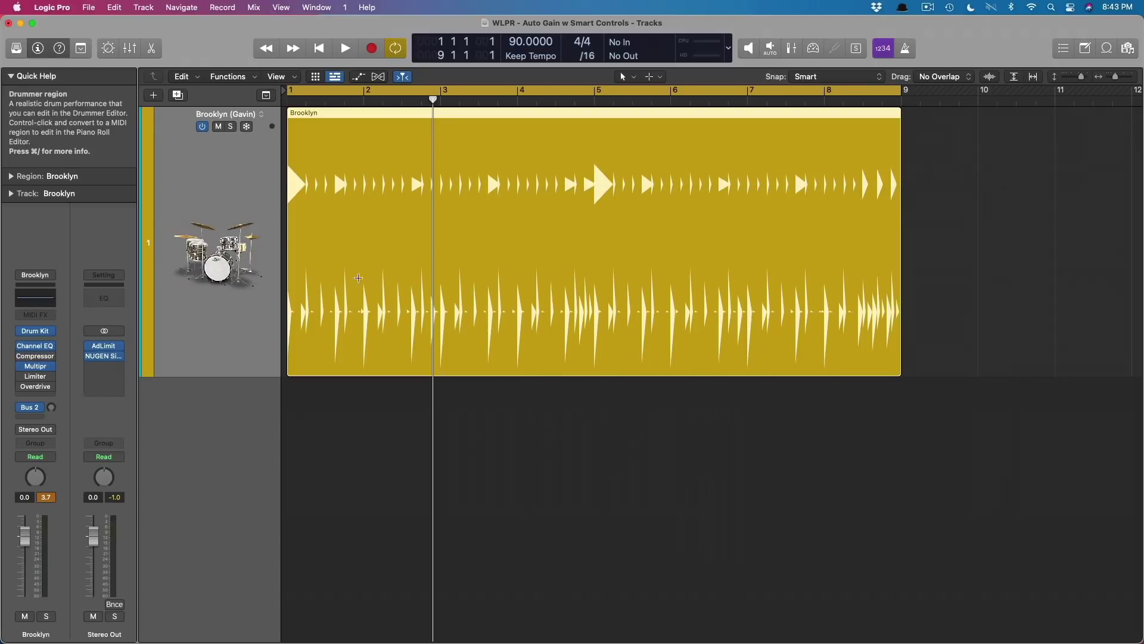
{"action": "left_click", "coordinate": [36, 377]}
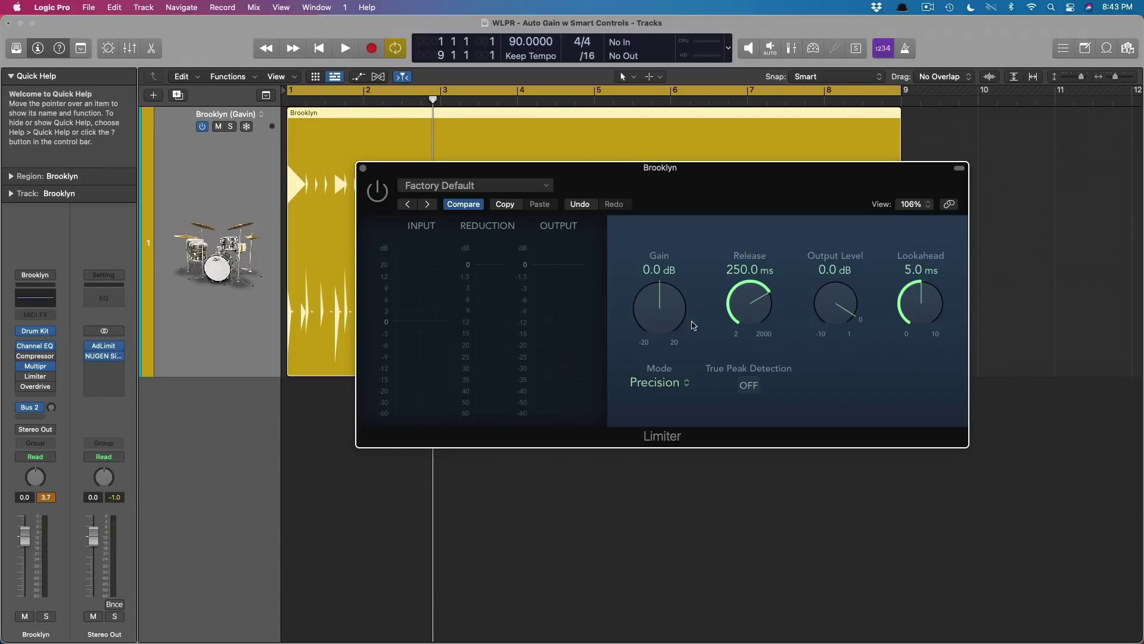
{"action": "left_click_drag", "start_coordinate": [681, 165], "coordinate": [814, 155]}
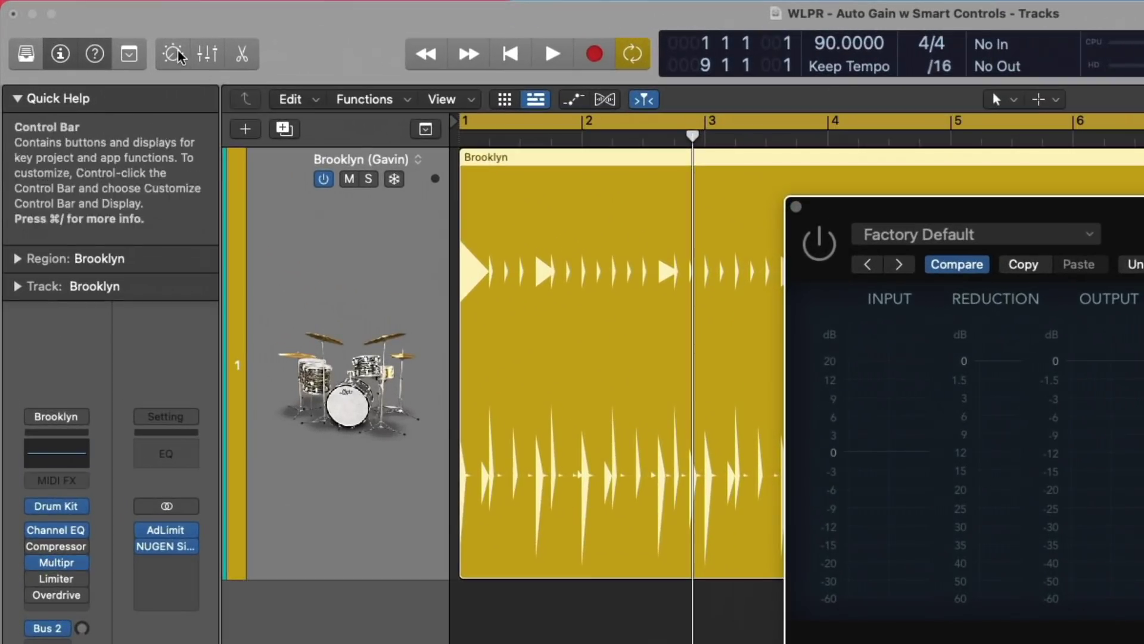
In Smart Controls, delete all patch mappings so every knob is unmapped.
{"action": "left_click", "coordinate": [173, 54]}
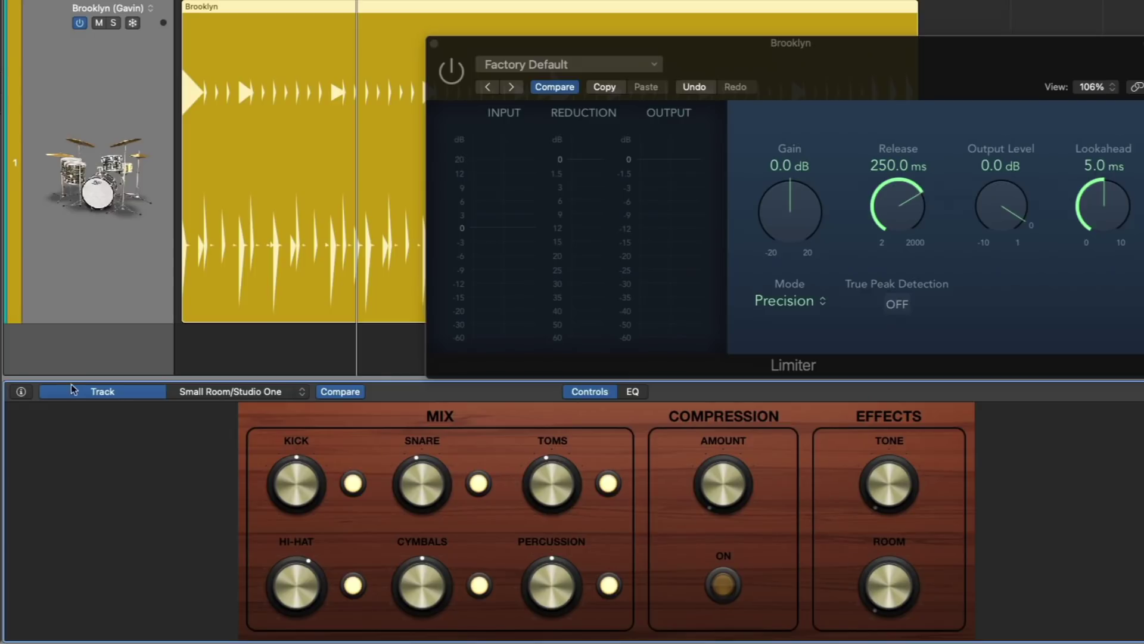
{"action": "left_click", "coordinate": [20, 392]}
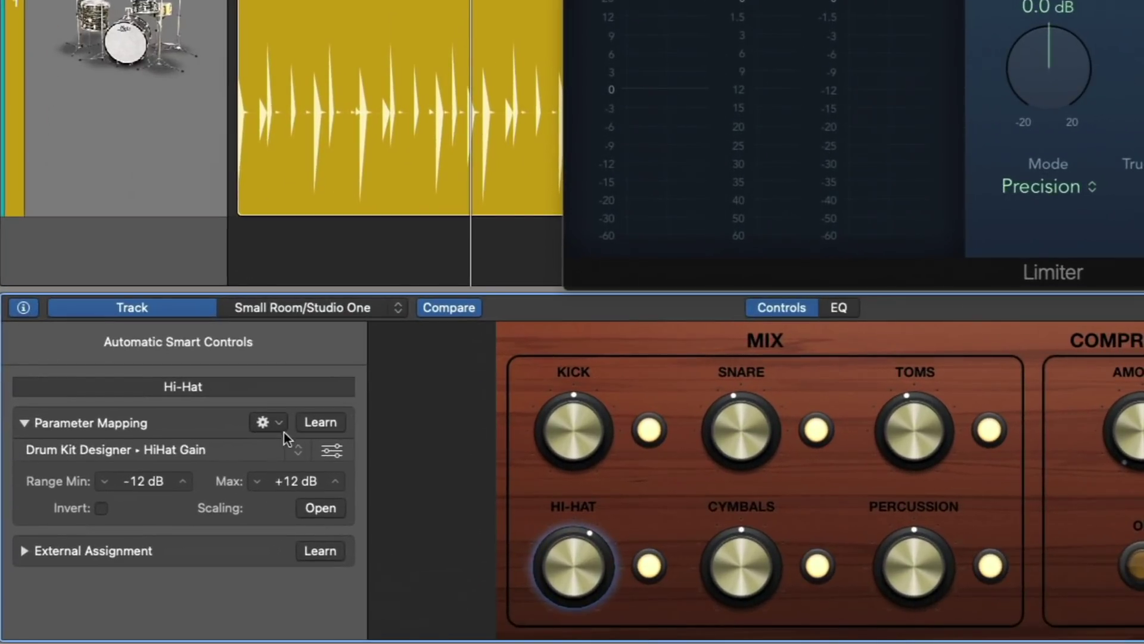
{"action": "left_click", "coordinate": [214, 478]}
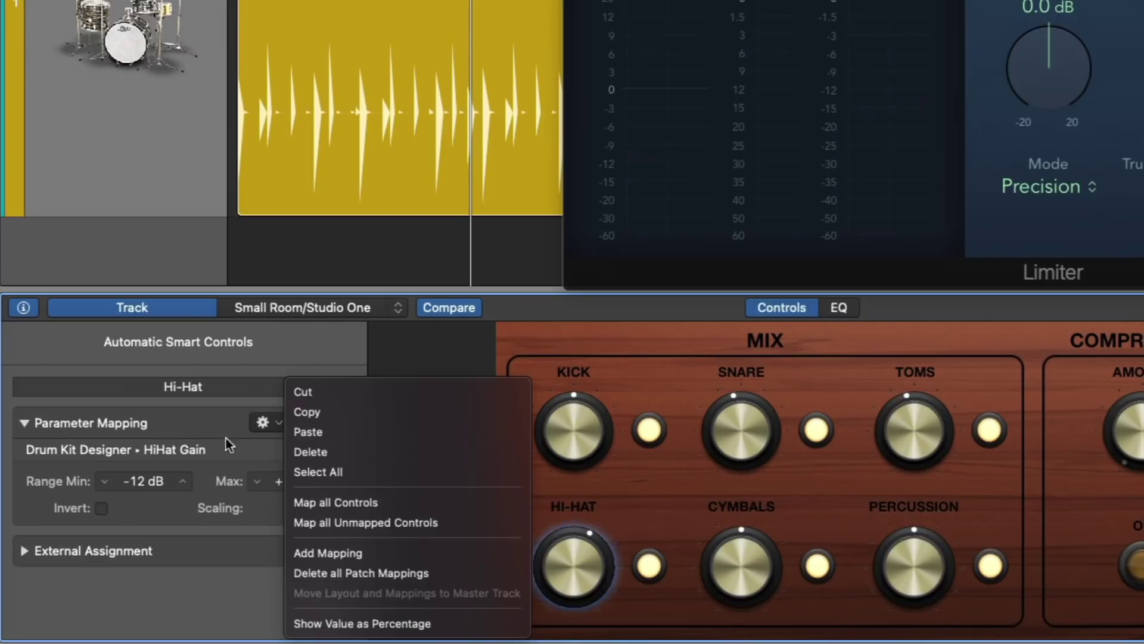
{"action": "left_click", "coordinate": [342, 567]}
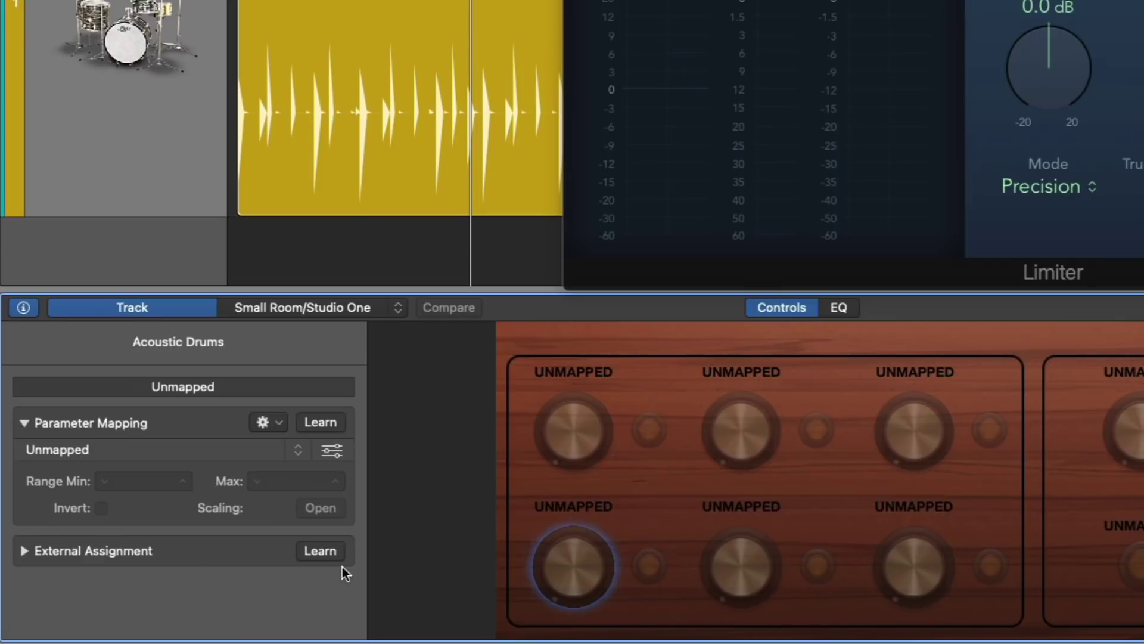
Switch to the General Audio 12 layout and map the first knob to Limiter Output Level (-10 to +1 dB).
{"action": "left_click", "coordinate": [213, 337]}
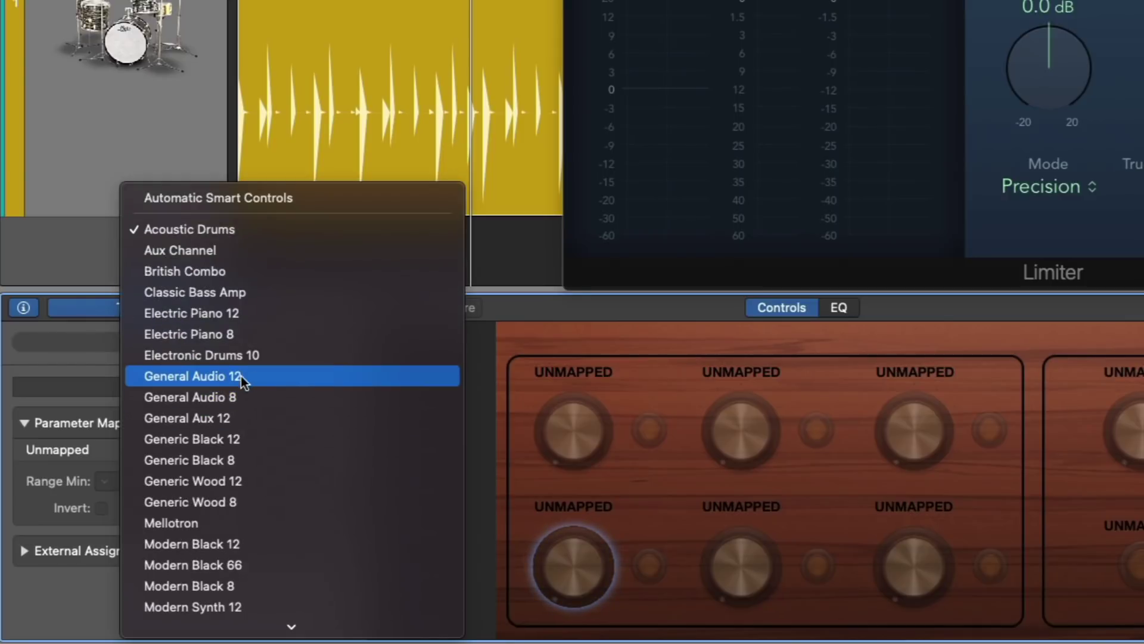
{"action": "left_click", "coordinate": [248, 374]}
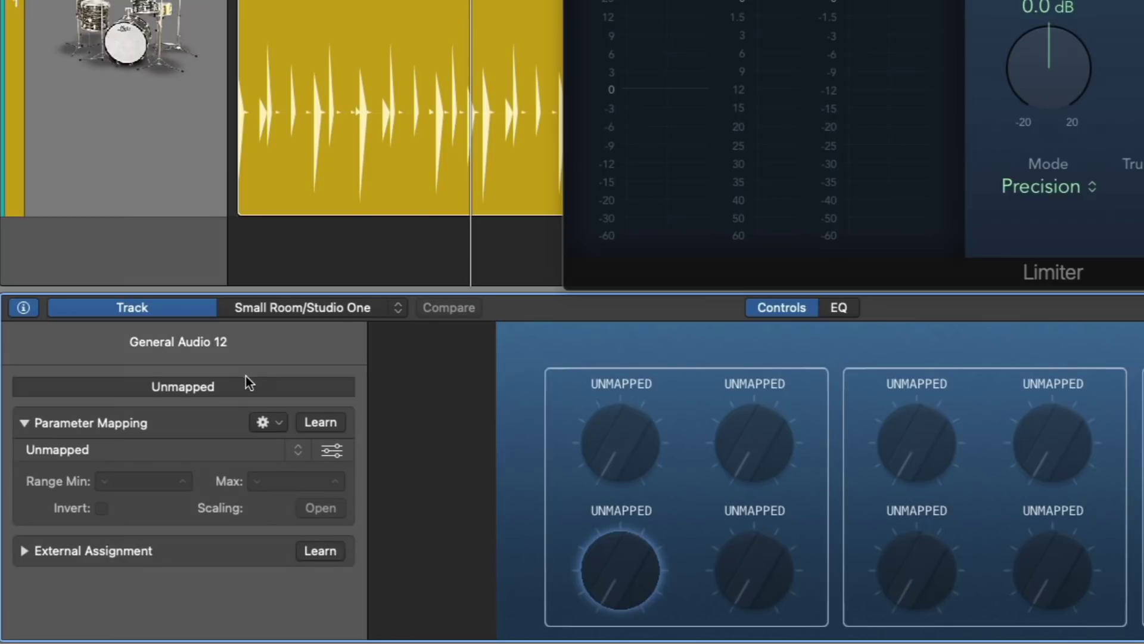
{"action": "left_click", "coordinate": [623, 446]}
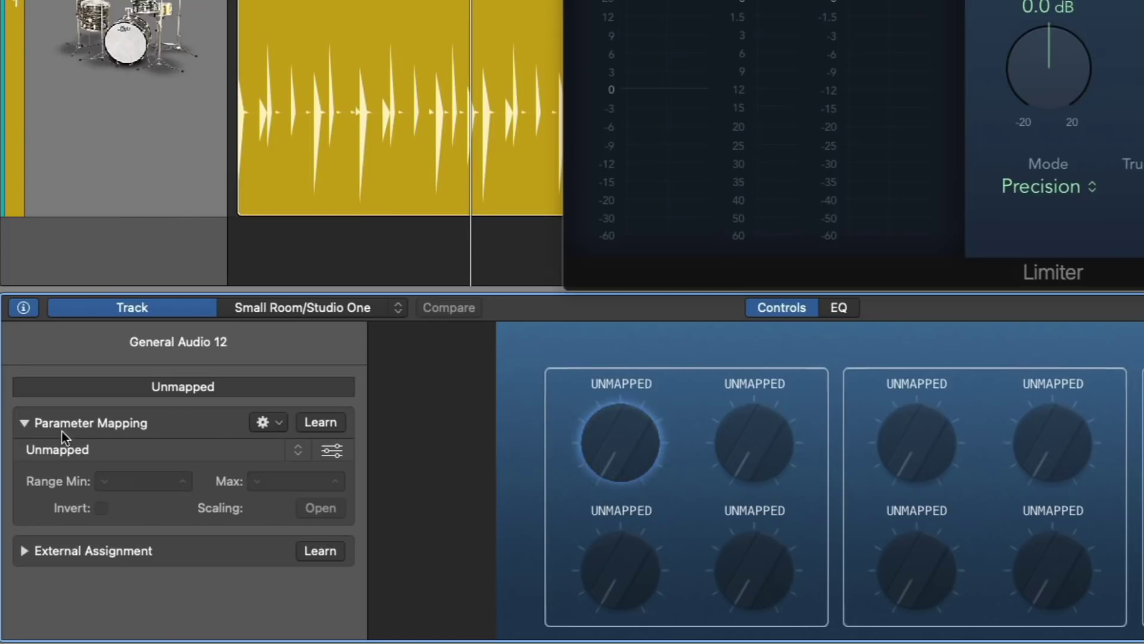
{"action": "left_click", "coordinate": [316, 424]}
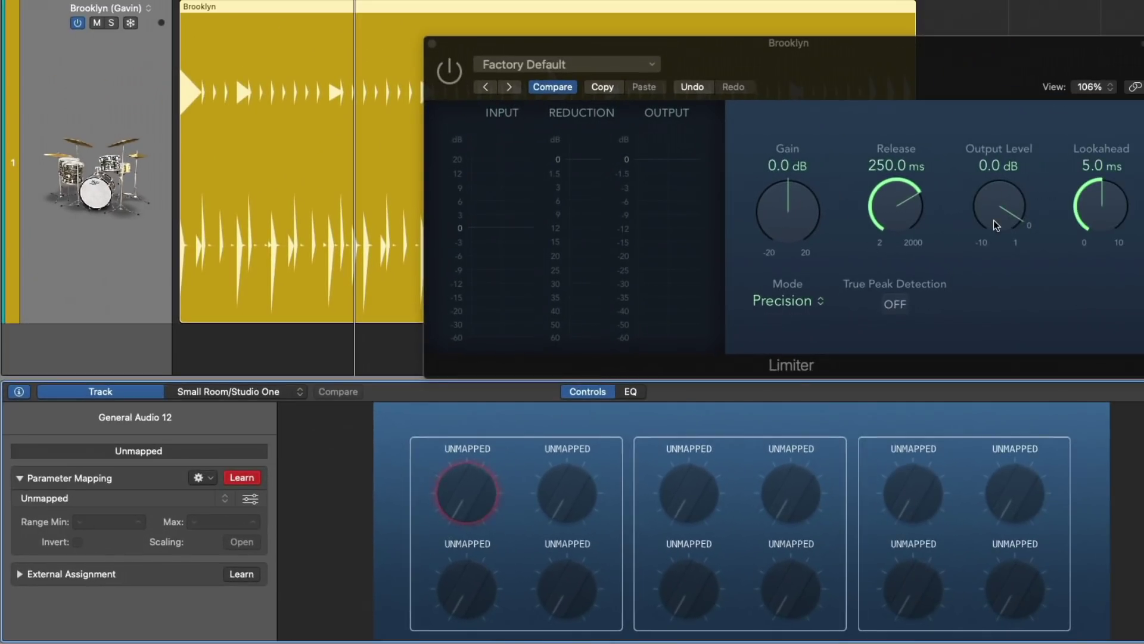
{"action": "left_click", "coordinate": [993, 219]}
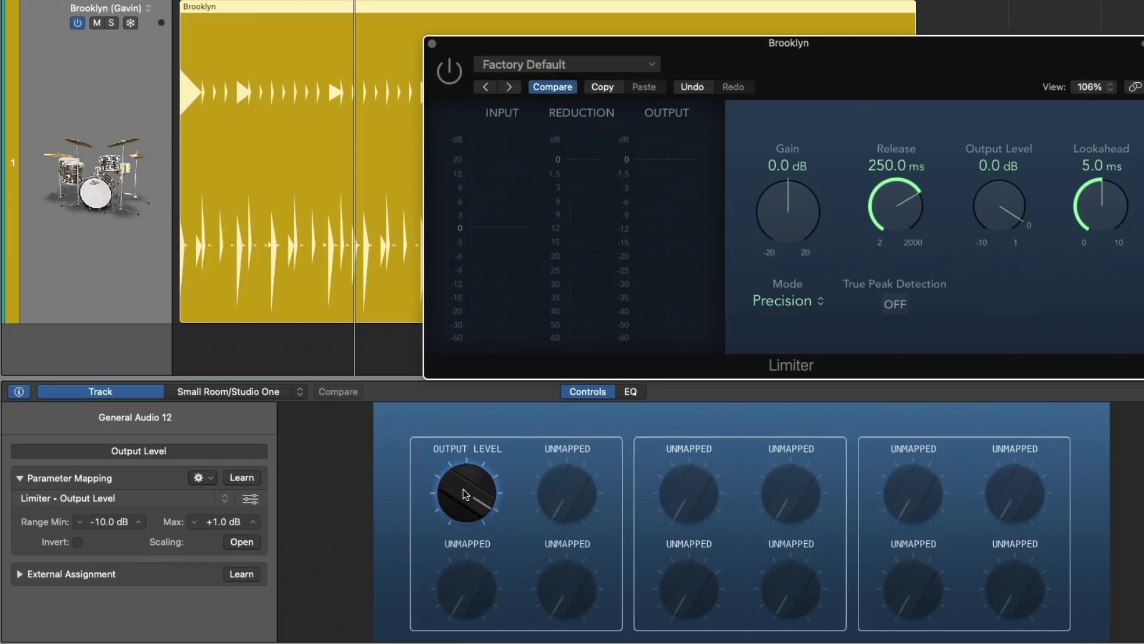
{"action": "left_click_drag", "start_coordinate": [462, 489], "coordinate": [459, 533]}
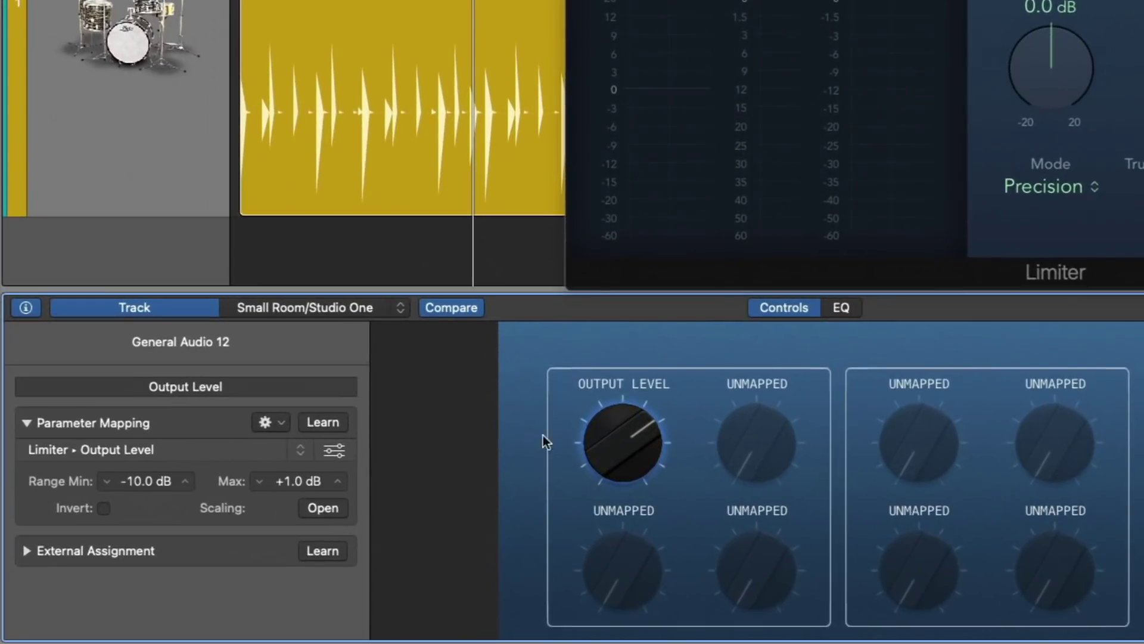
Add a second mapping on the first smart knob to Limiter Gain and test both parameters.
{"action": "left_click", "coordinate": [273, 424]}
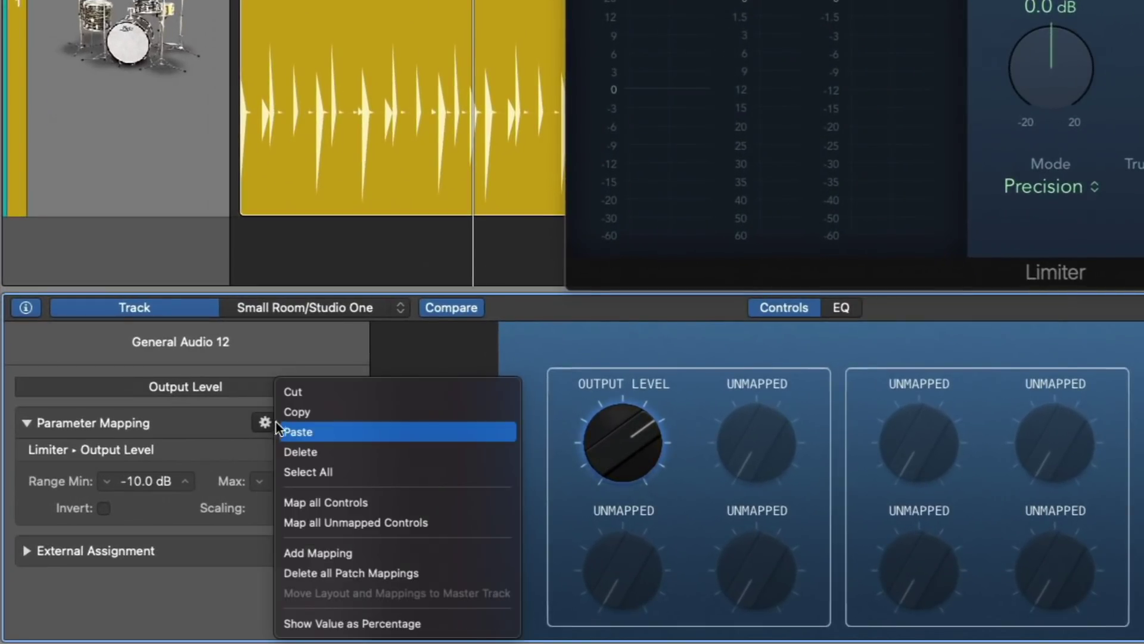
{"action": "left_click", "coordinate": [304, 551]}
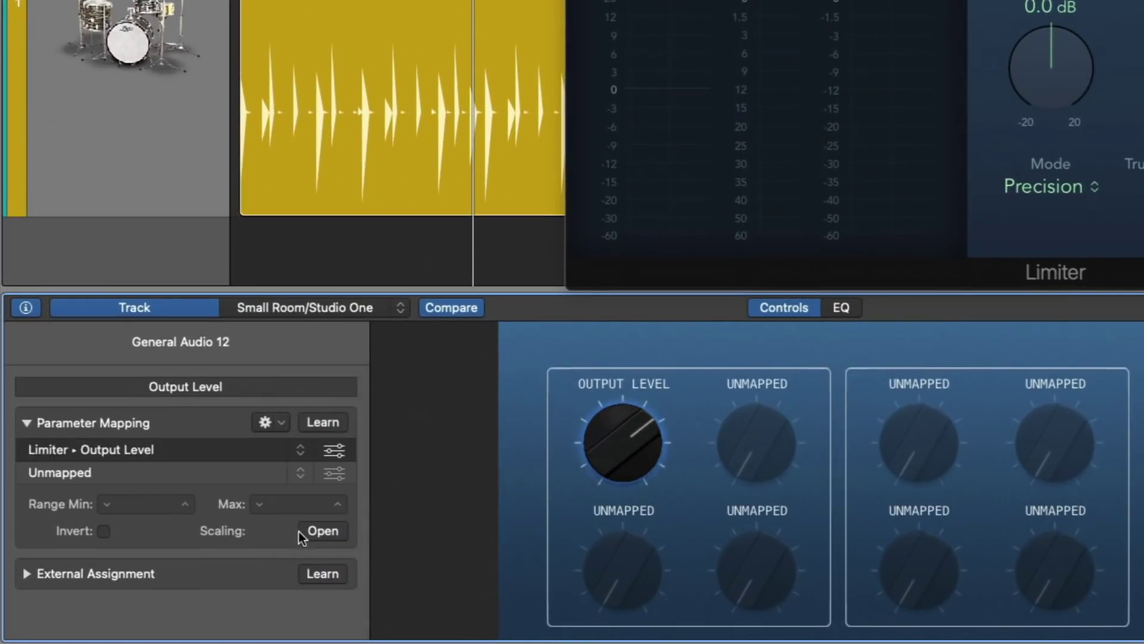
{"action": "left_click", "coordinate": [185, 470]}
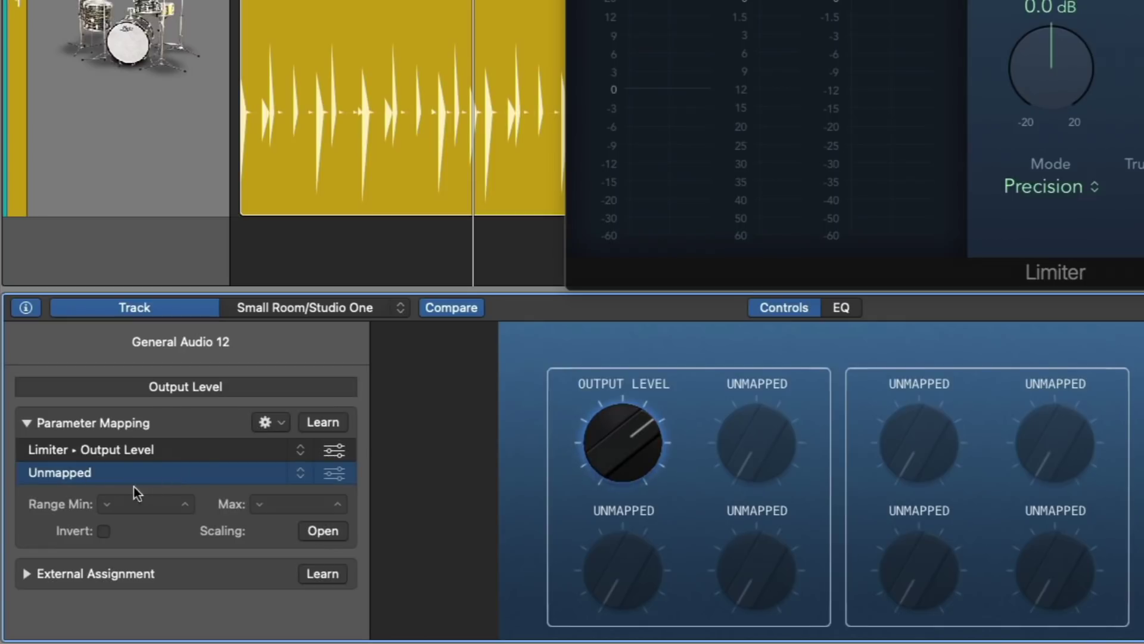
{"action": "left_click", "coordinate": [306, 426]}
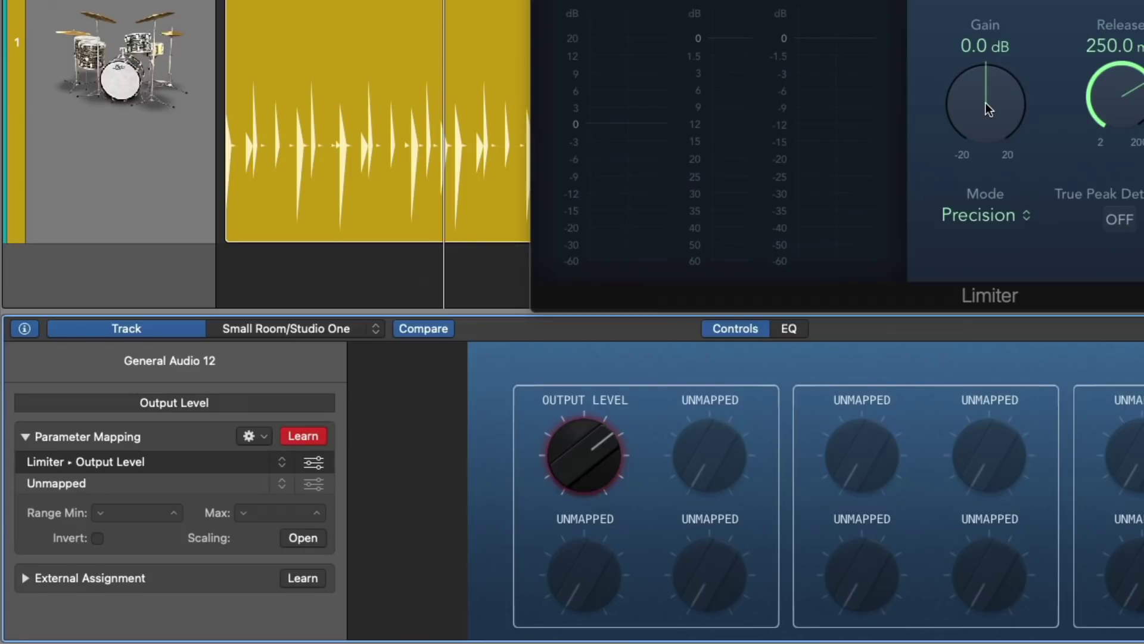
{"action": "left_click", "coordinate": [985, 105]}
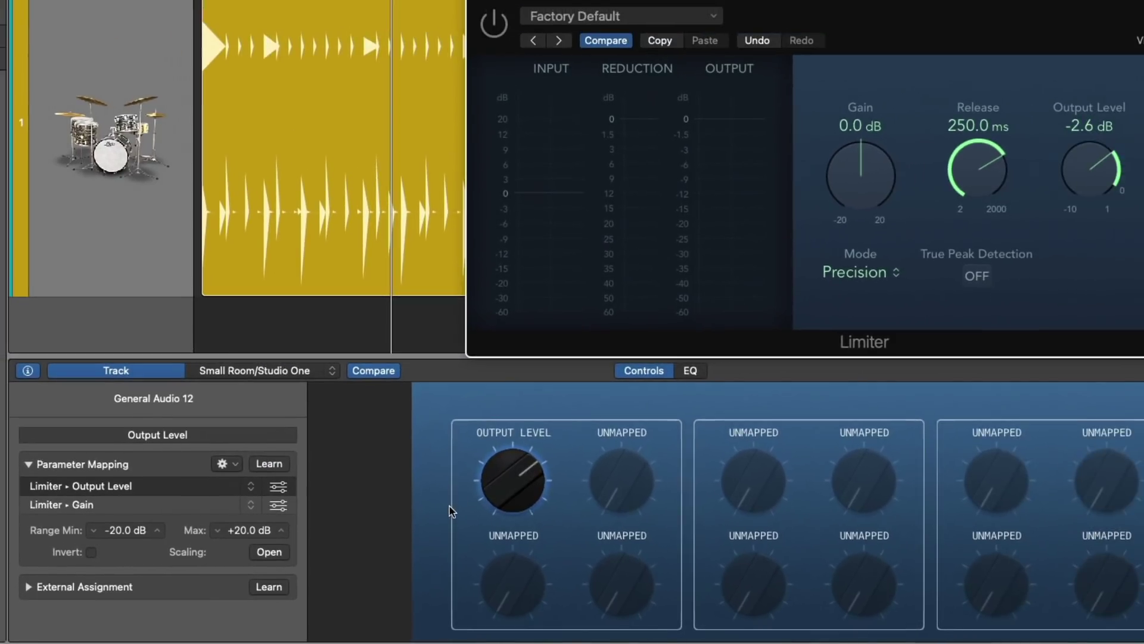
{"action": "left_click_drag", "start_coordinate": [572, 460], "coordinate": [572, 458]}
{"action": "mouse_move", "coordinate": [502, 482]}
{"action": "left_mouse_down"}
{"action": "mouse_move", "coordinate": [501, 471]}
{"action": "mouse_move", "coordinate": [503, 502]}
{"action": "left_mouse_up"}
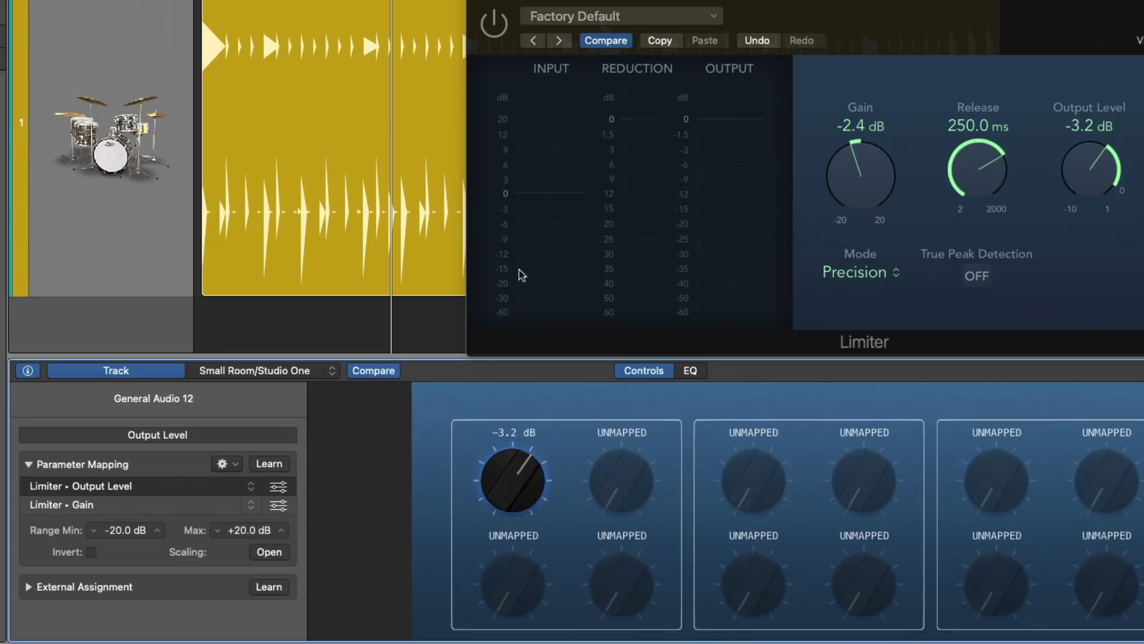
{"action": "left_click", "coordinate": [493, 23]}
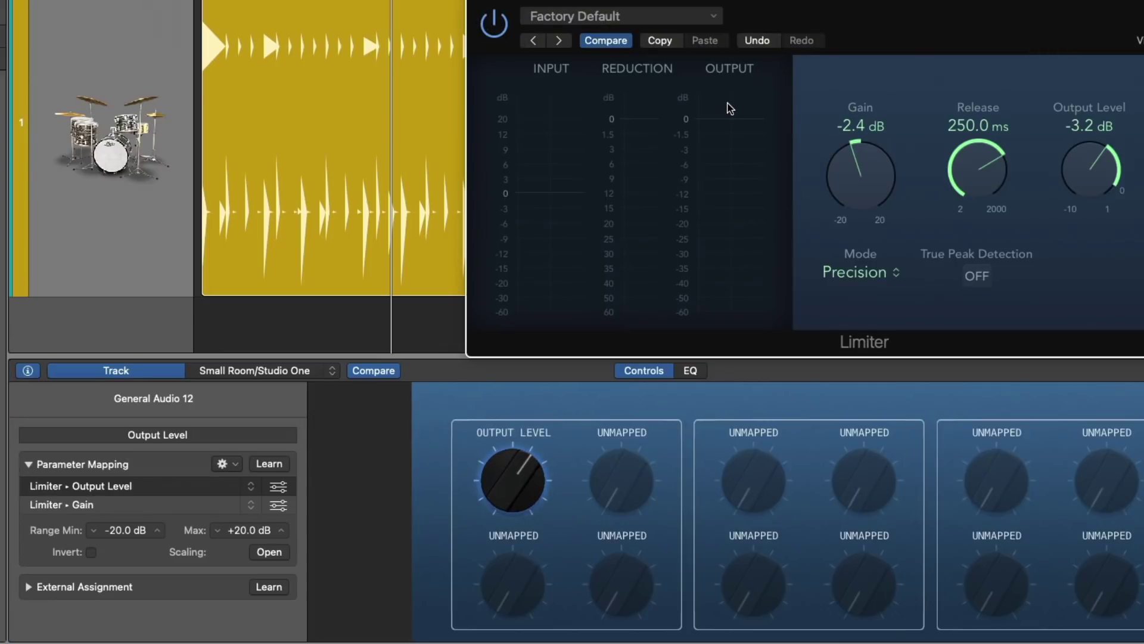
{"action": "left_click_drag", "start_coordinate": [1095, 176], "coordinate": [1094, 188]}
{"action": "left_click_drag", "start_coordinate": [834, 197], "coordinate": [853, 166]}
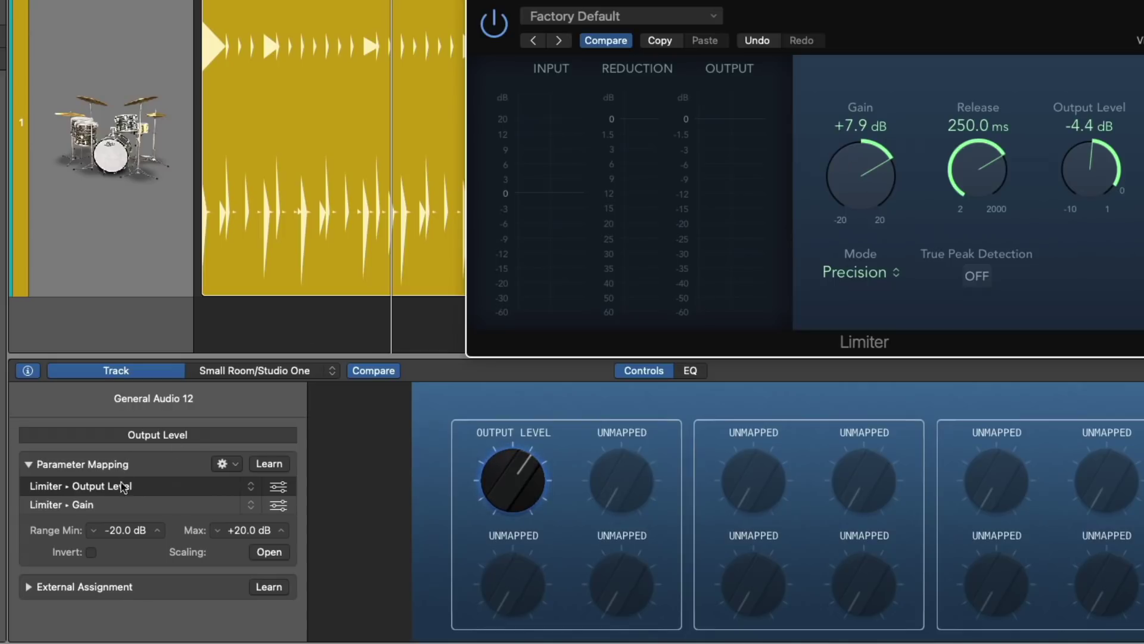
Set the Output Level mapping range to -9.0 dB minimum and 0.0 dB maximum.
{"action": "left_click", "coordinate": [124, 503]}
{"action": "left_click", "coordinate": [93, 486]}
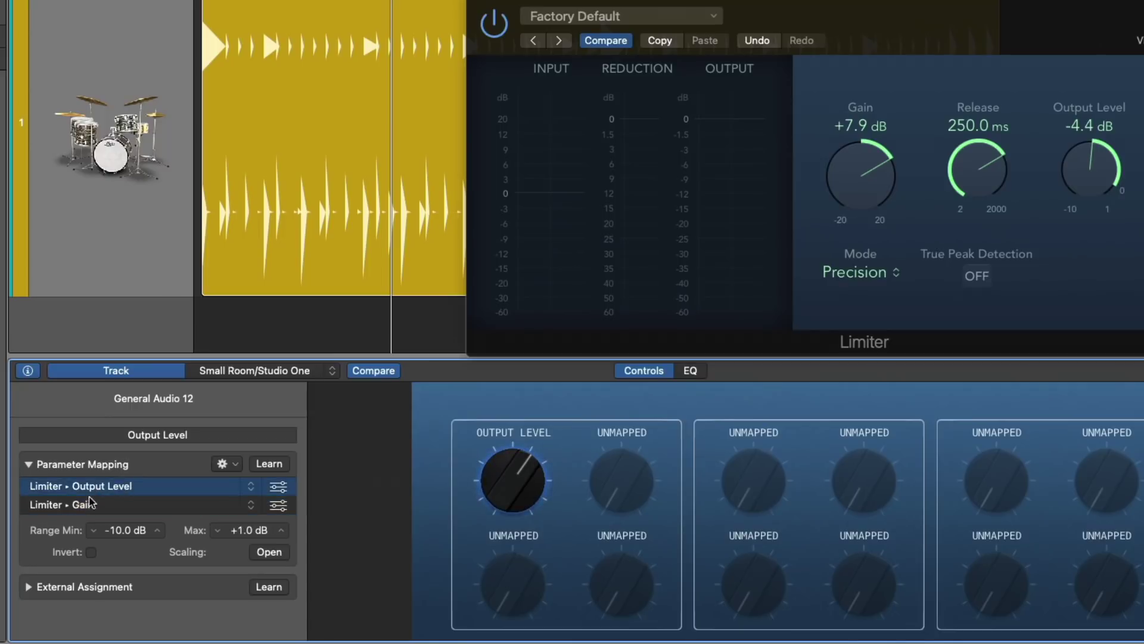
{"action": "left_click", "coordinate": [249, 529]}
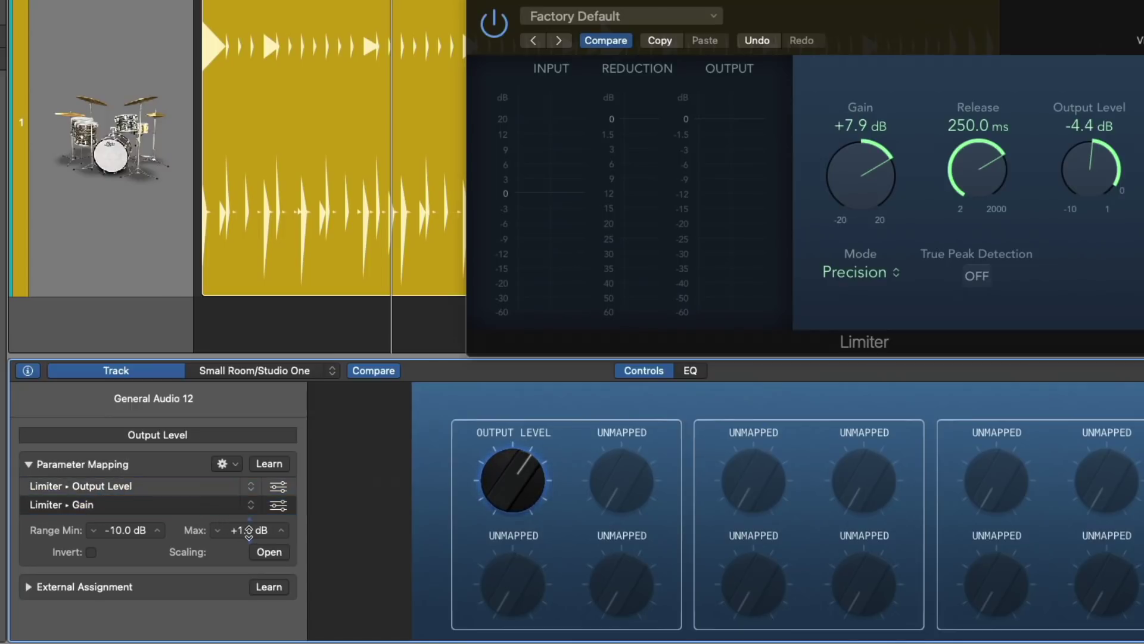
{"action": "double_click", "coordinate": [249, 530]}
{"action": "type", "text": "0"}
{"action": "key", "text": "Return"}
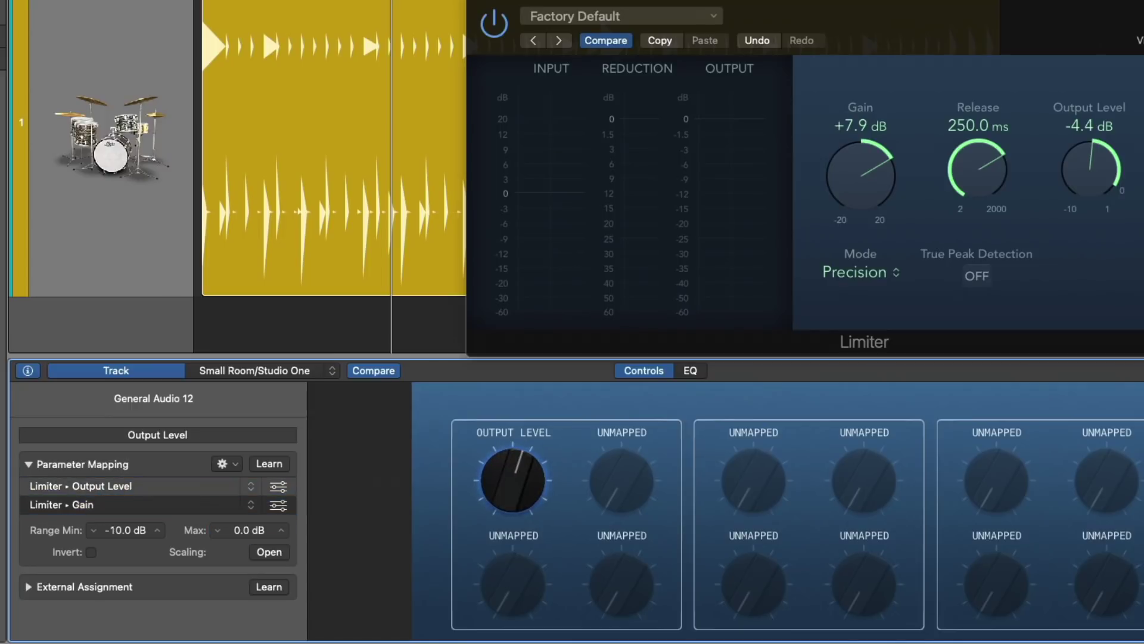
{"action": "left_click_drag", "start_coordinate": [510, 477], "coordinate": [491, 335]}
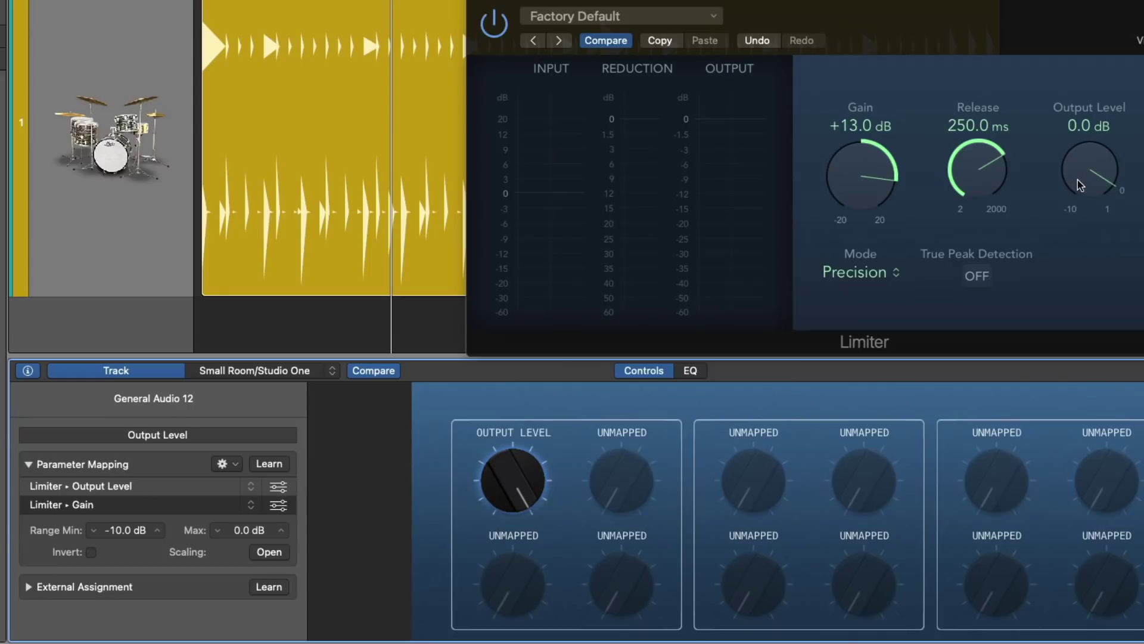
{"action": "left_click_drag", "start_coordinate": [1078, 180], "coordinate": [1079, 152]}
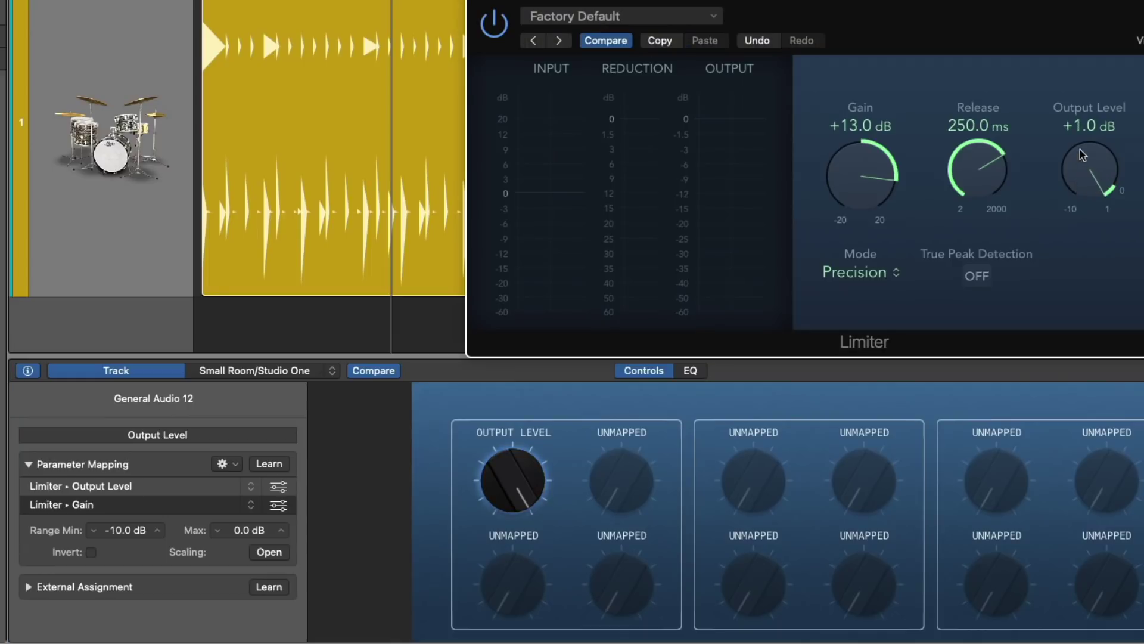
{"action": "left_click", "coordinate": [121, 538]}
{"action": "double_click", "coordinate": [121, 539]}
{"action": "type", "text": "-9"}
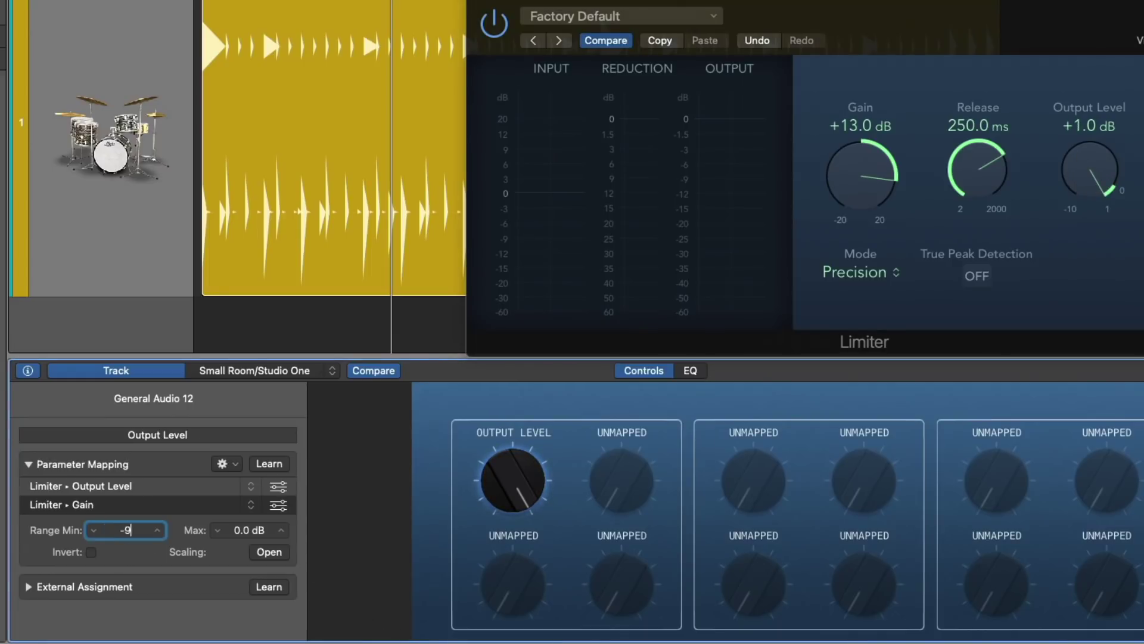
{"action": "key", "text": "Return"}
Set the Limiter Gain mapping range to 0.0 to +10.0 dB and sweep the knob to check.
{"action": "left_click", "coordinate": [169, 505]}
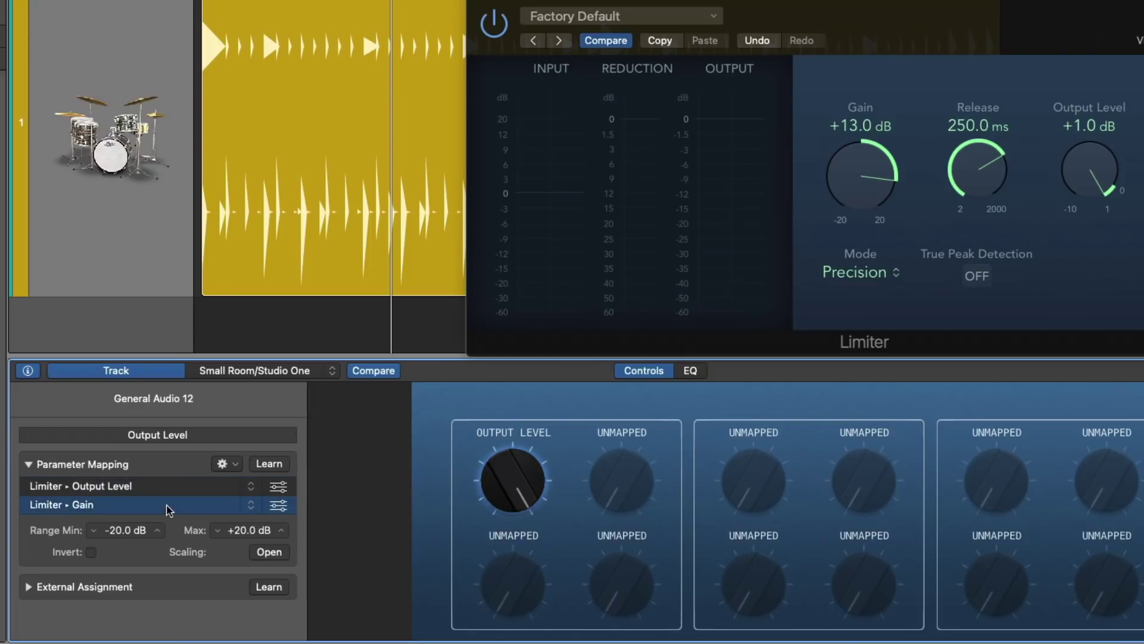
{"action": "left_click", "coordinate": [124, 530]}
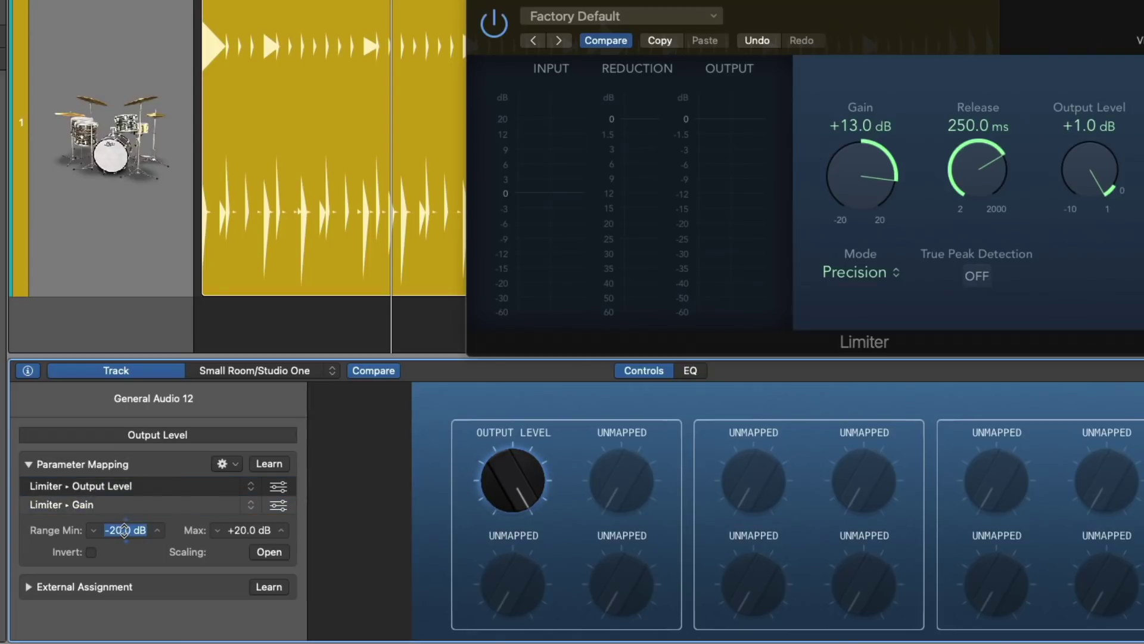
{"action": "double_click", "coordinate": [123, 530]}
{"action": "type", "text": "0"}
{"action": "key", "text": "Return"}
{"action": "double_click", "coordinate": [252, 530]}
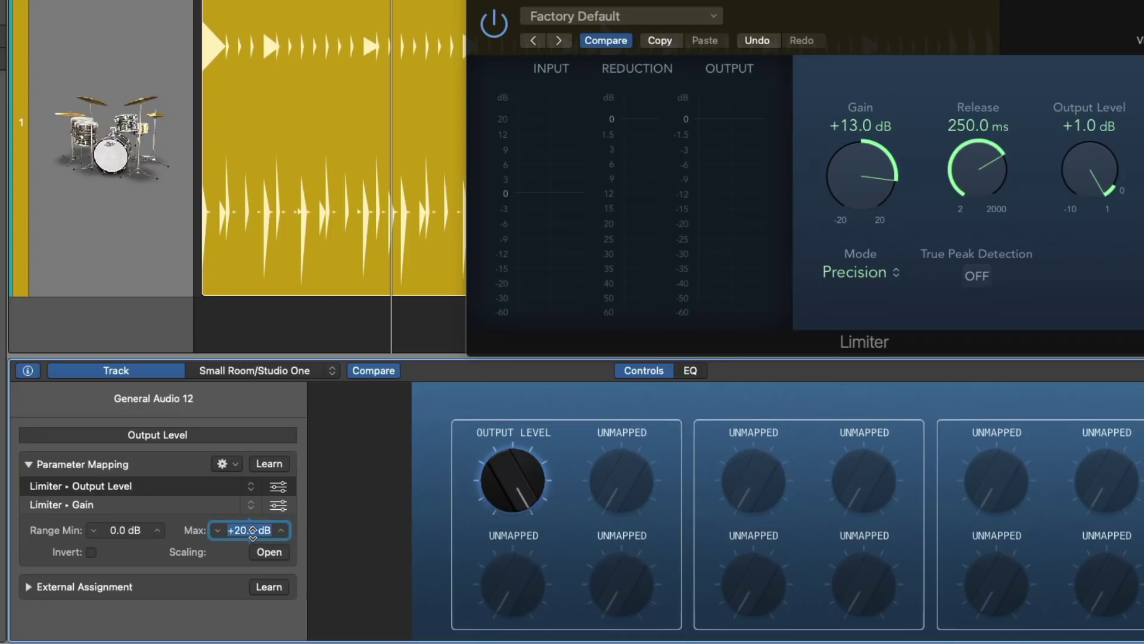
{"action": "type", "text": "10"}
{"action": "key", "text": "Return"}
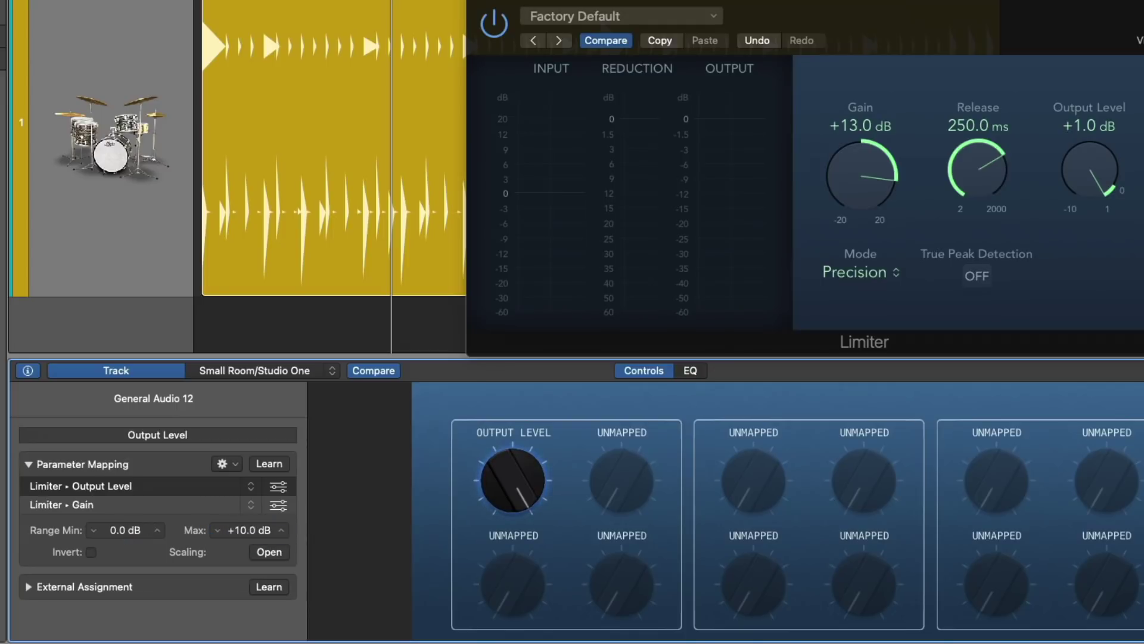
{"action": "left_click_drag", "start_coordinate": [494, 482], "coordinate": [500, 509]}
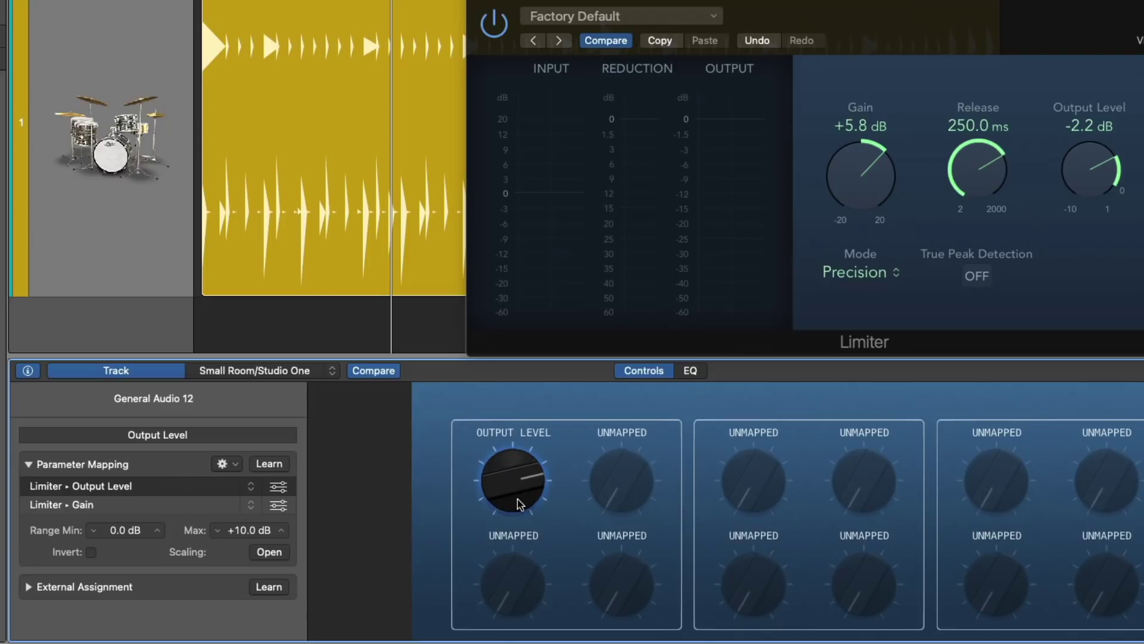
Invert the Limiter Gain mapping and sweep the smart knob during playback to verify.
{"action": "left_click", "coordinate": [90, 507]}
{"action": "left_click", "coordinate": [90, 552]}
{"action": "left_click_drag", "start_coordinate": [517, 487], "coordinate": [521, 427]}
{"action": "left_click_drag", "start_coordinate": [509, 473], "coordinate": [501, 396]}
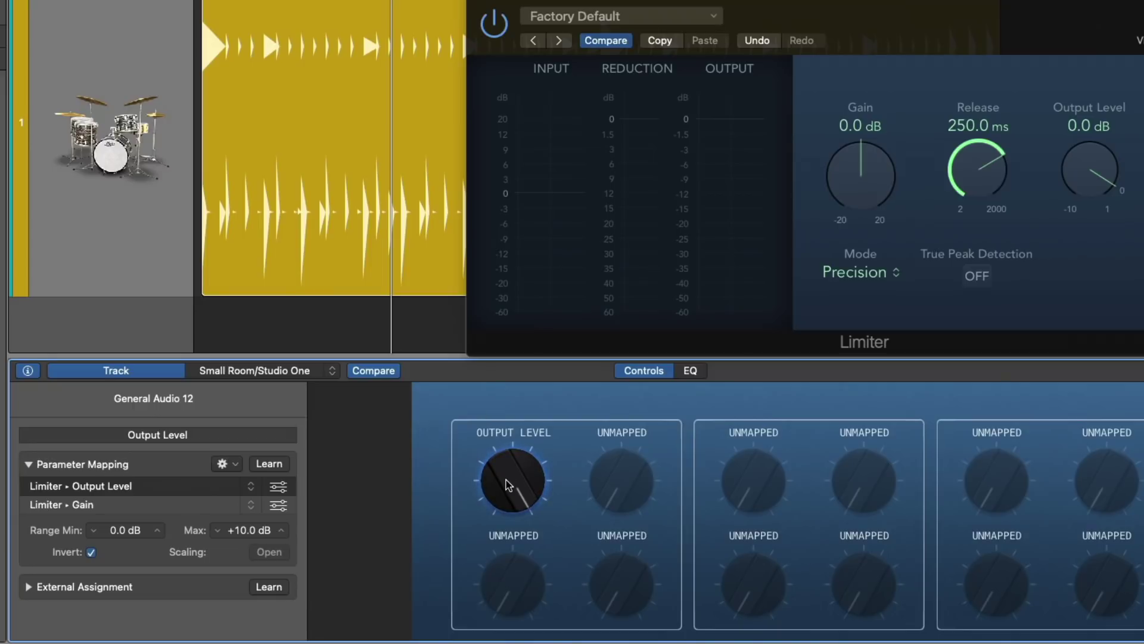
{"action": "key", "text": "space"}
{"action": "left_click_drag", "start_coordinate": [509, 470], "coordinate": [506, 498]}
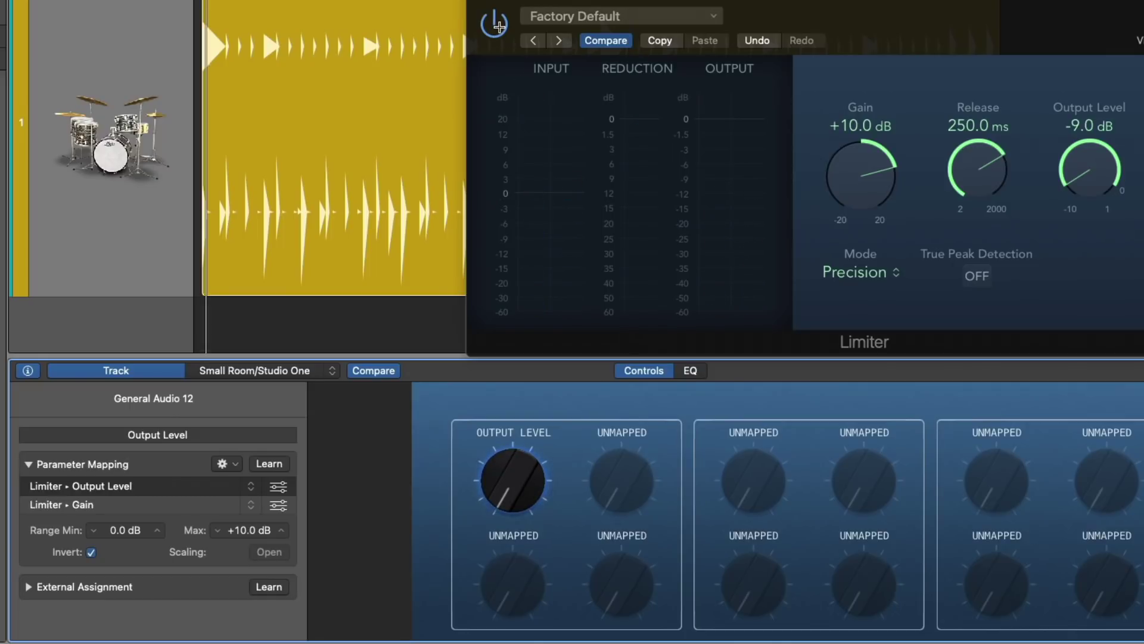
{"action": "key", "text": "space"}
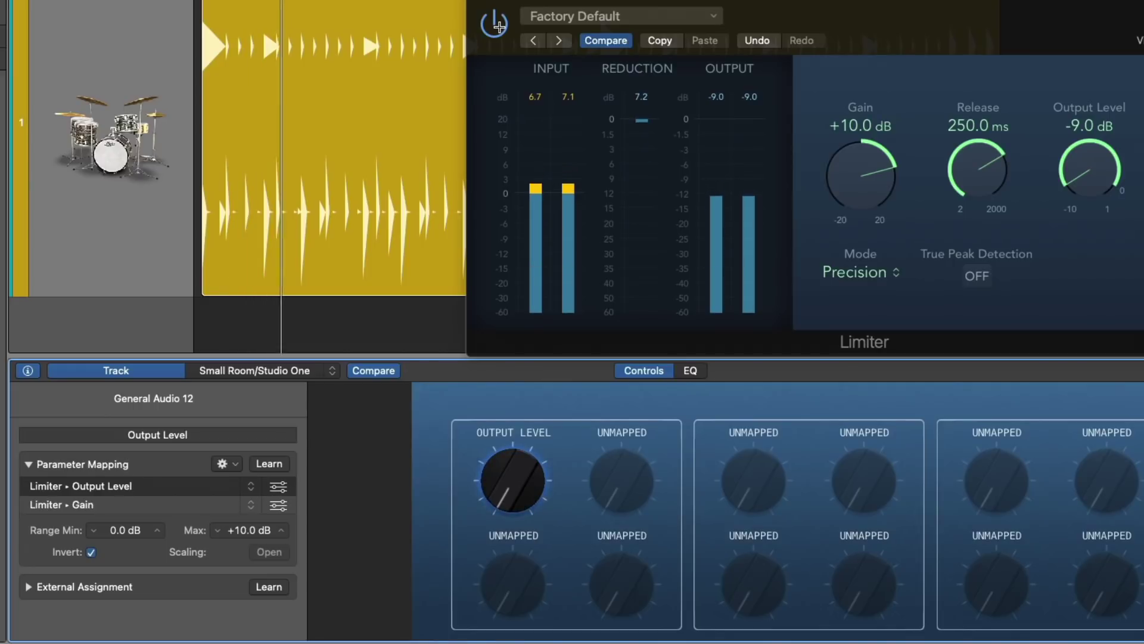
{"action": "left_click", "coordinate": [494, 24]}
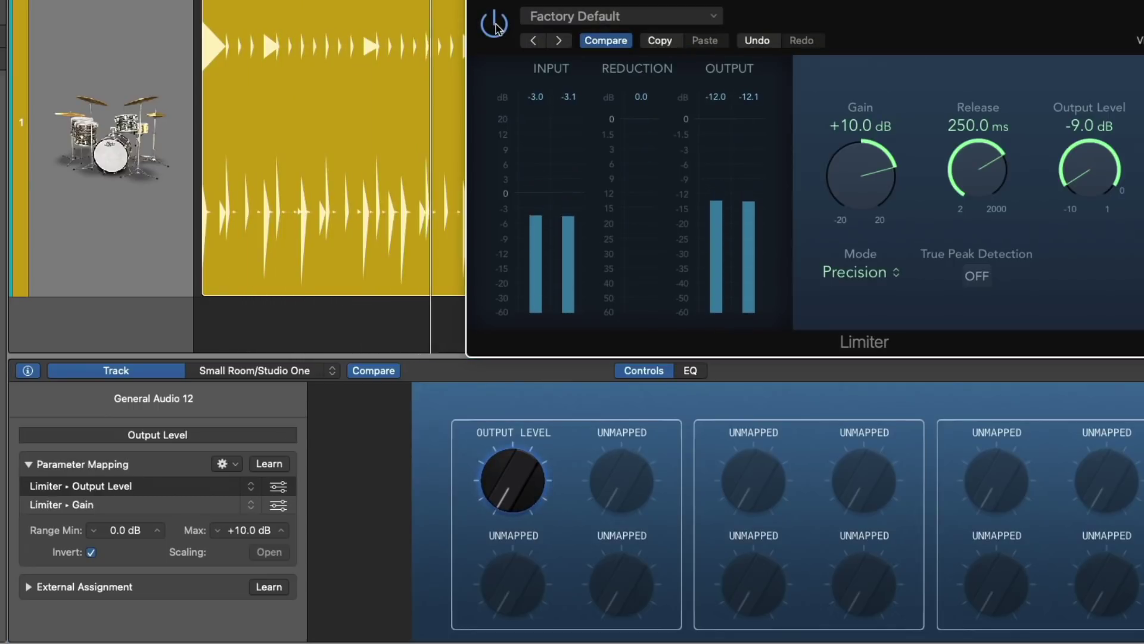
{"action": "left_click", "coordinate": [494, 24]}
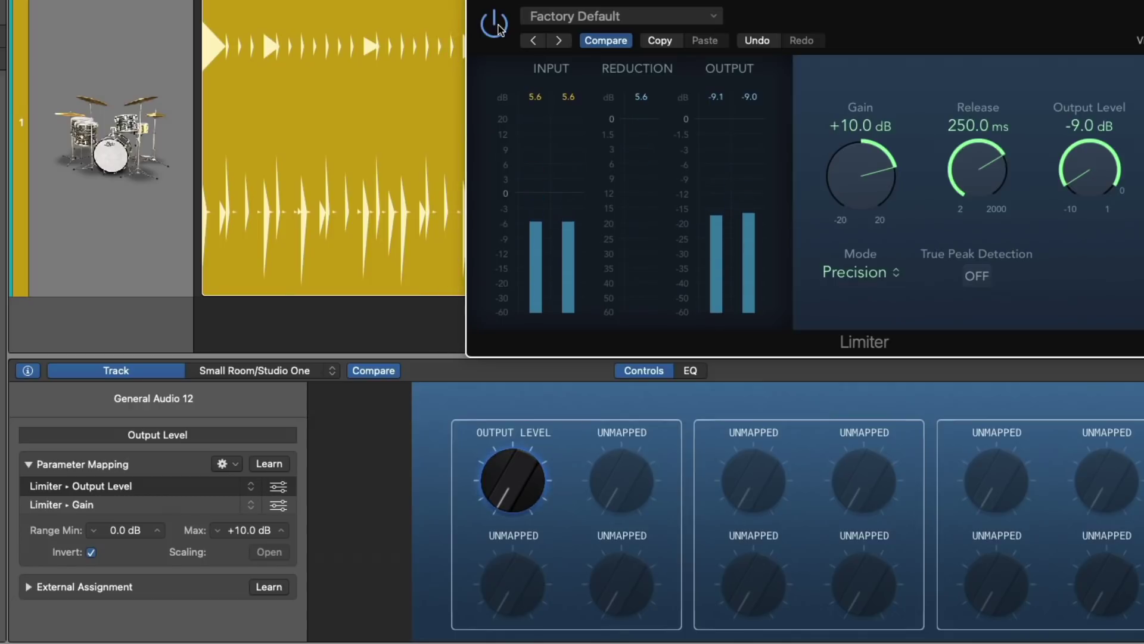
{"action": "key", "text": "space"}
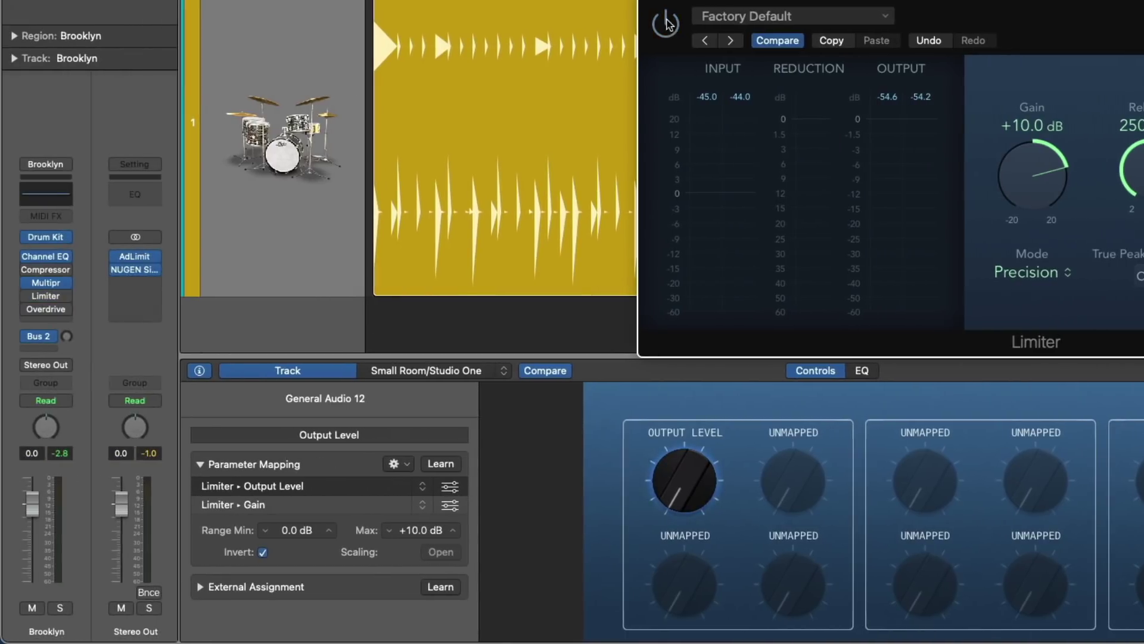
Close the Limiter, open the Overdrive plug-in and switch it on.
{"action": "left_click", "coordinate": [654, 5]}
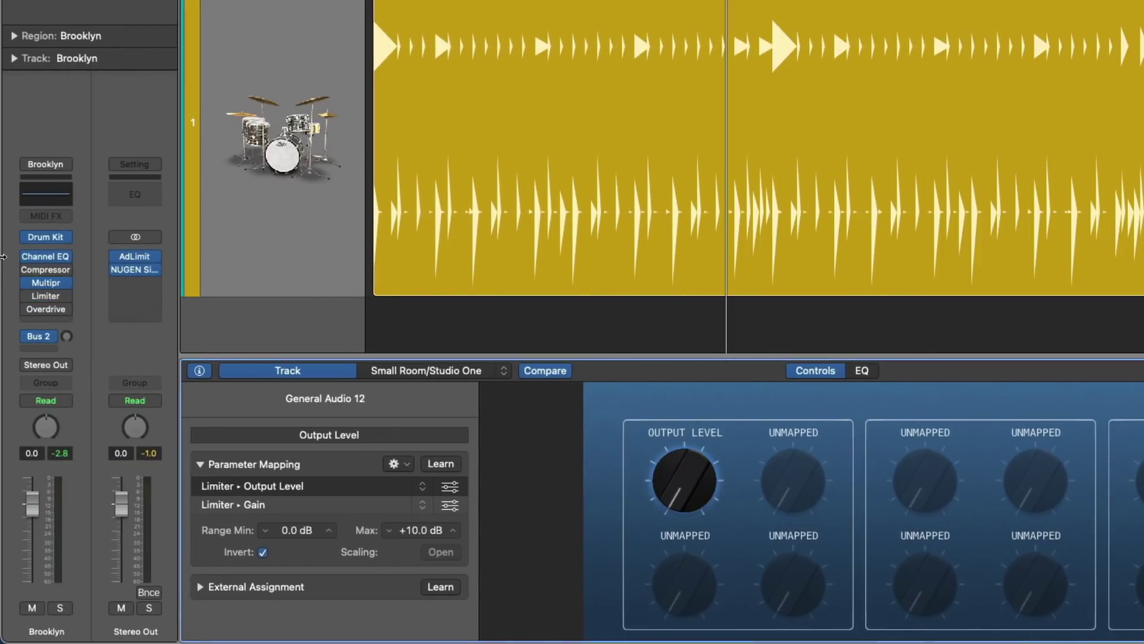
{"action": "left_click", "coordinate": [46, 308]}
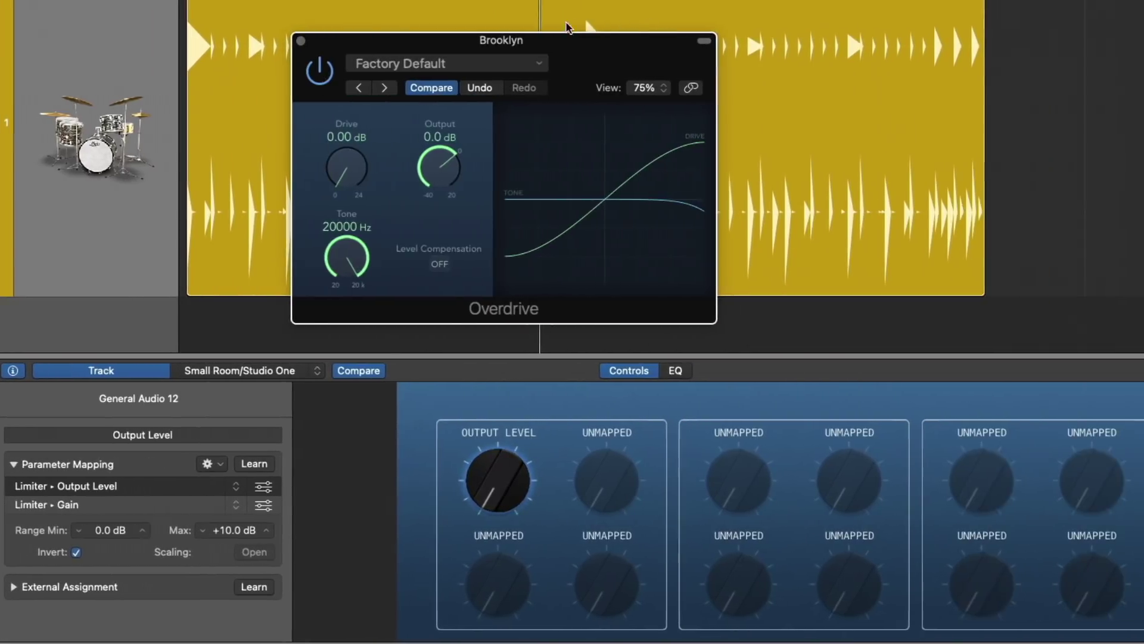
{"action": "left_click_drag", "start_coordinate": [593, 42], "coordinate": [769, 6]}
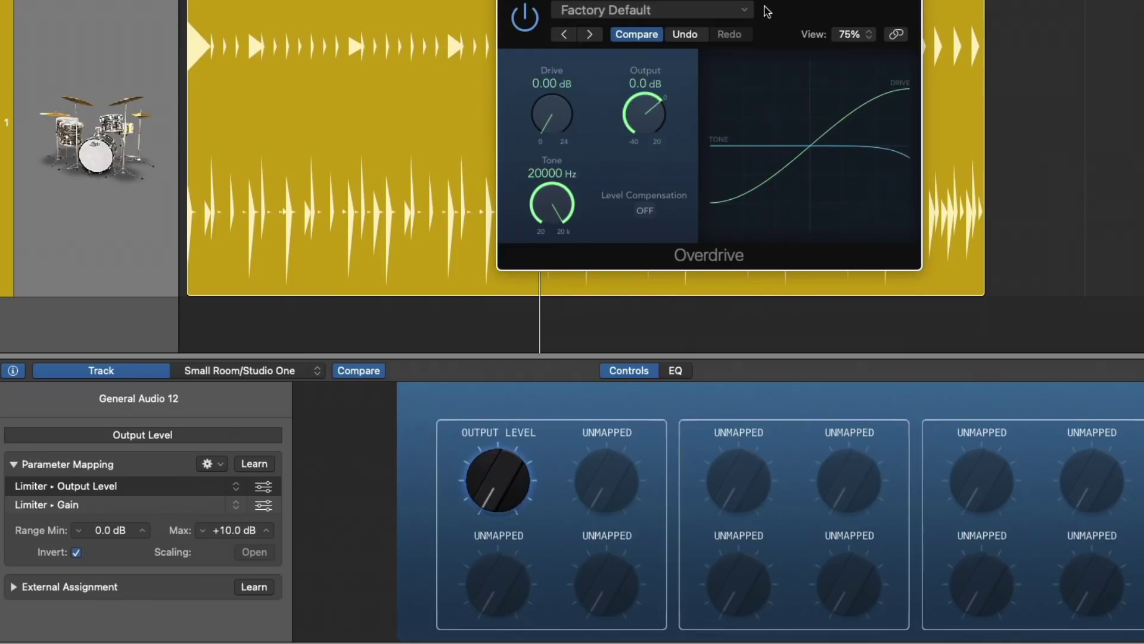
{"action": "left_click", "coordinate": [645, 210]}
{"action": "left_click_drag", "start_coordinate": [646, 0], "coordinate": [878, 26]}
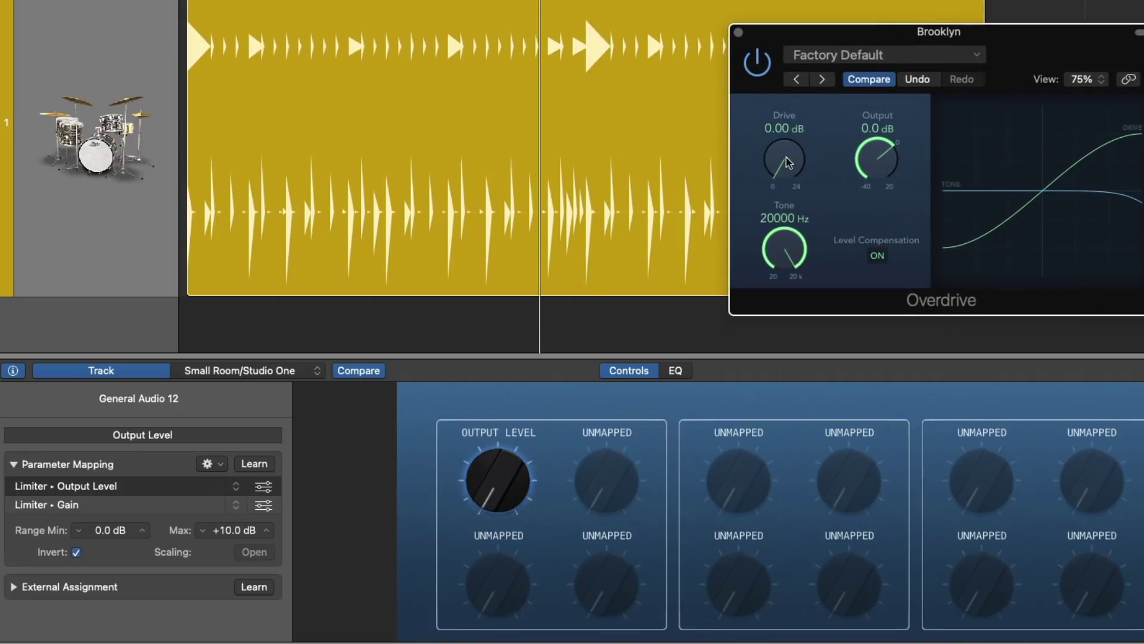
Try Overdrive Drive around 3 dB, A/B with bypass, then return Drive to 0.00 dB.
{"action": "left_click_drag", "start_coordinate": [785, 157], "coordinate": [785, 119]}
{"action": "left_click", "coordinate": [758, 64]}
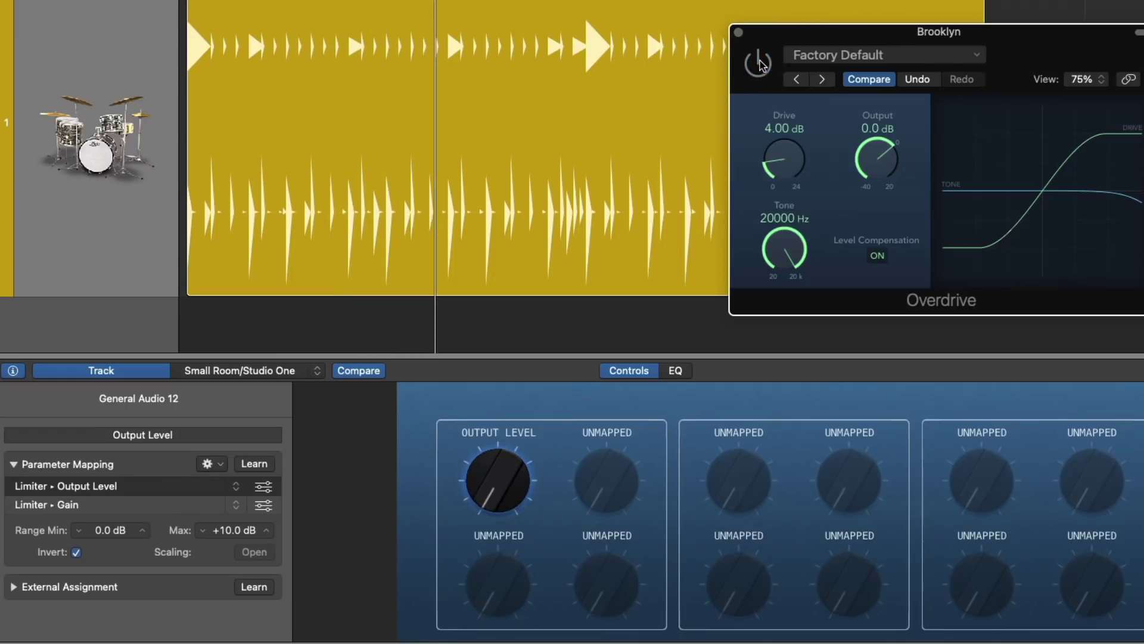
{"action": "left_click", "coordinate": [759, 63]}
{"action": "left_click_drag", "start_coordinate": [781, 151], "coordinate": [781, 153]}
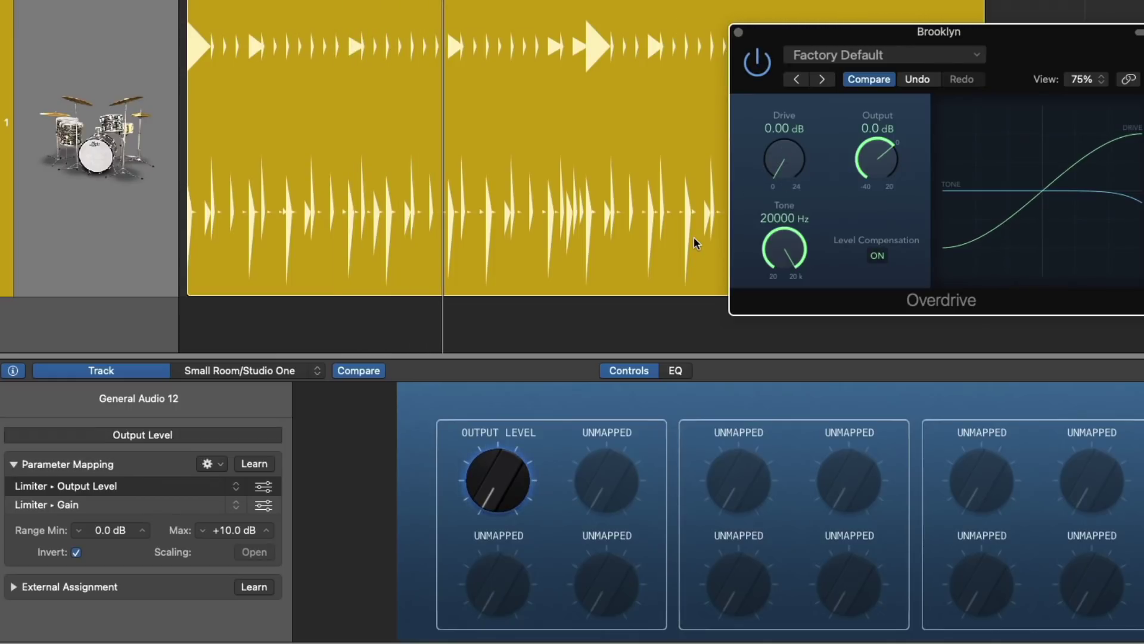
Map the second Smart Control knob to Overdrive's Drive.
{"action": "left_click", "coordinate": [613, 448]}
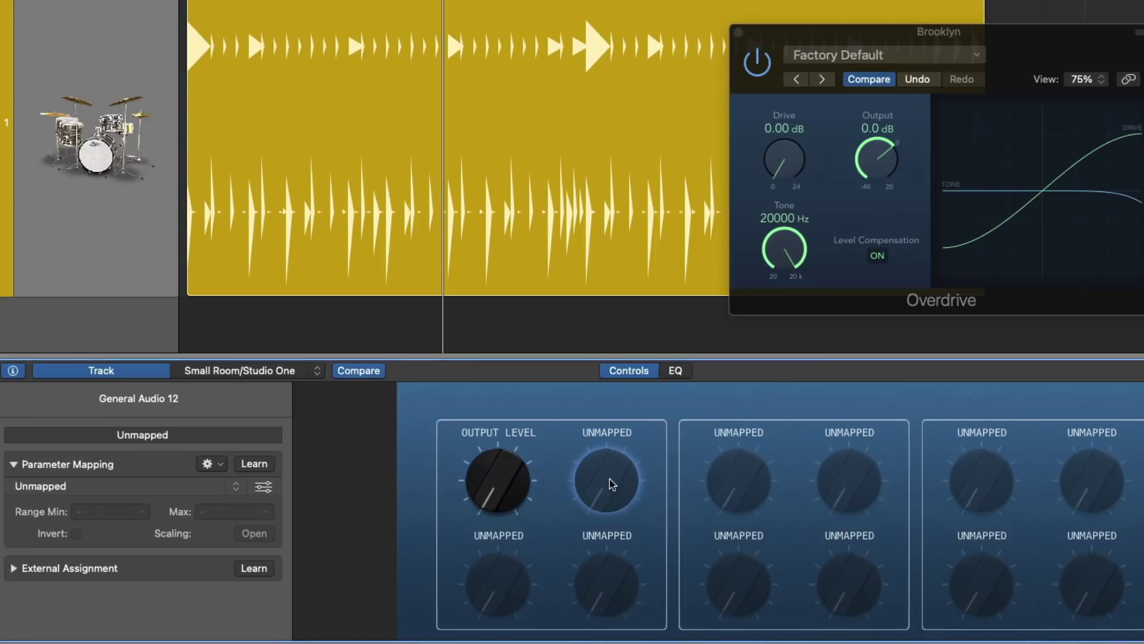
{"action": "left_click", "coordinate": [240, 464]}
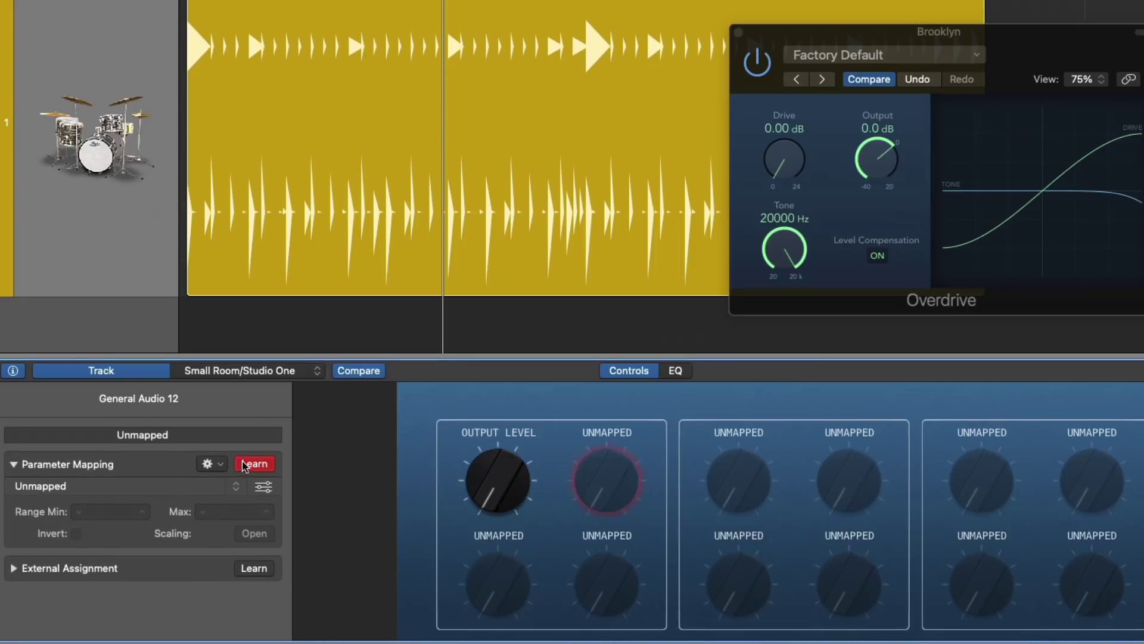
{"action": "left_click", "coordinate": [788, 155]}
Add a second mapping on that knob to Overdrive's Output.
{"action": "right_click", "coordinate": [202, 468]}
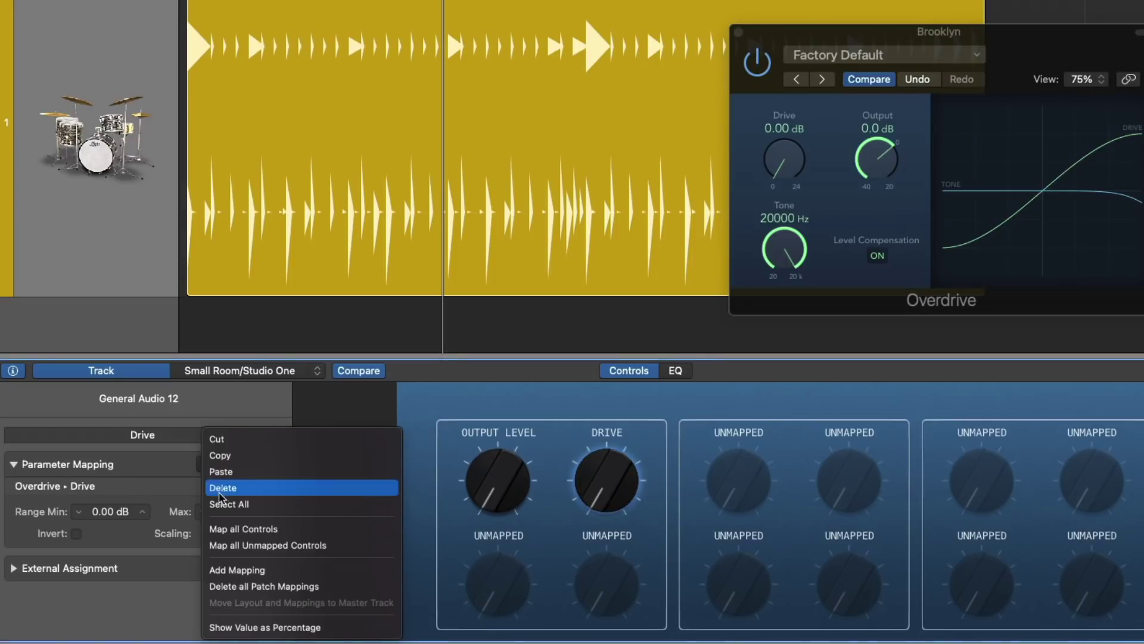
{"action": "left_click", "coordinate": [222, 570]}
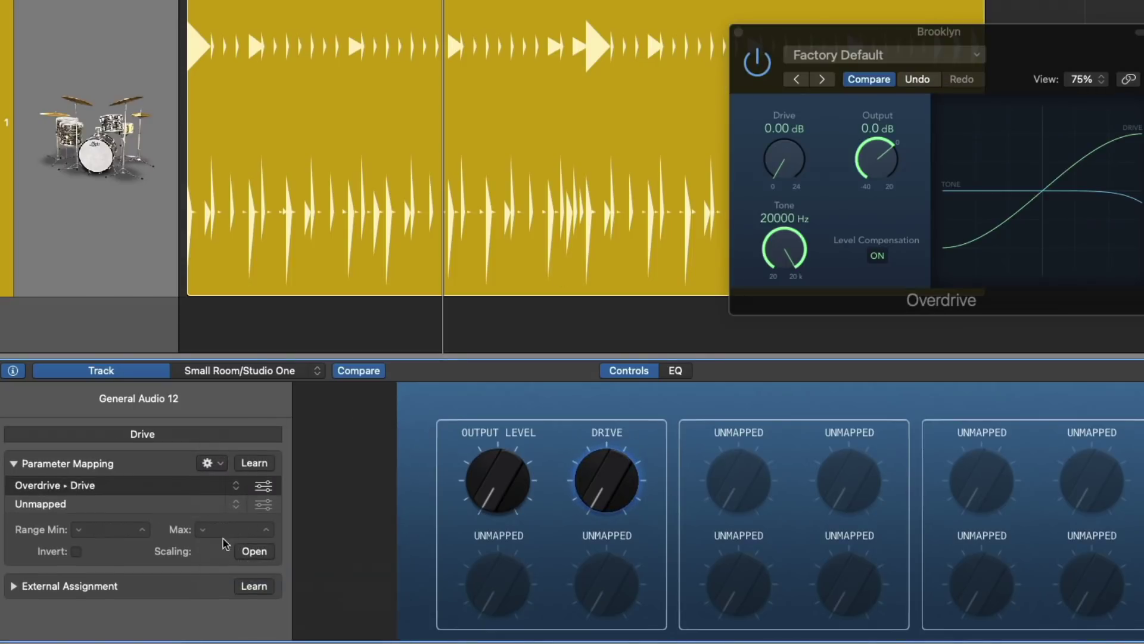
{"action": "left_click", "coordinate": [192, 507]}
{"action": "left_click", "coordinate": [247, 465]}
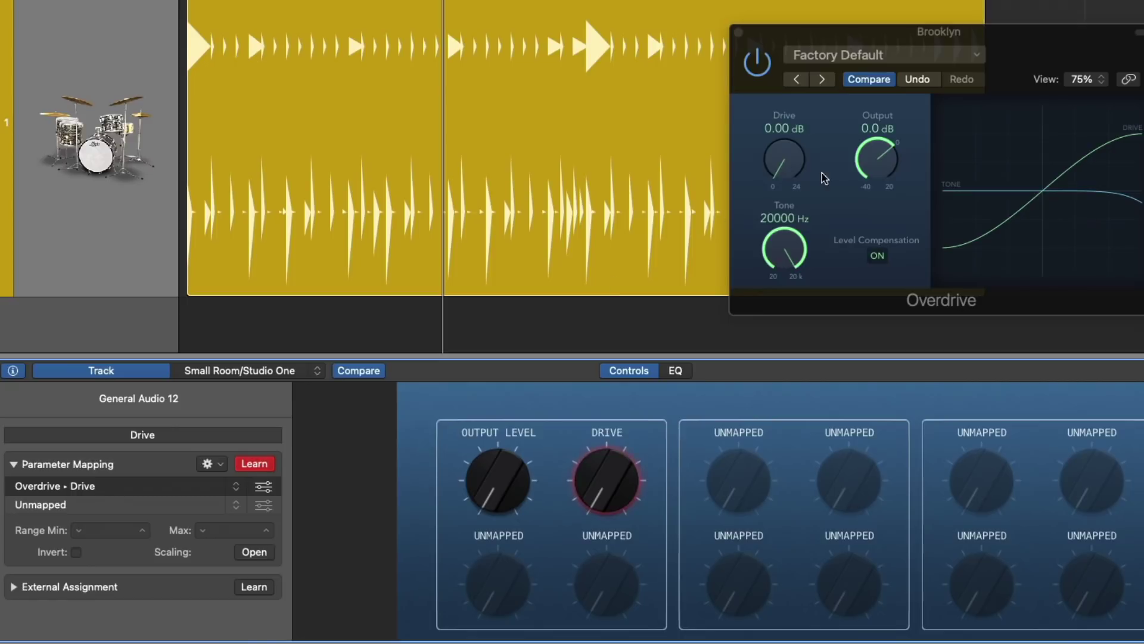
{"action": "left_click", "coordinate": [876, 158]}
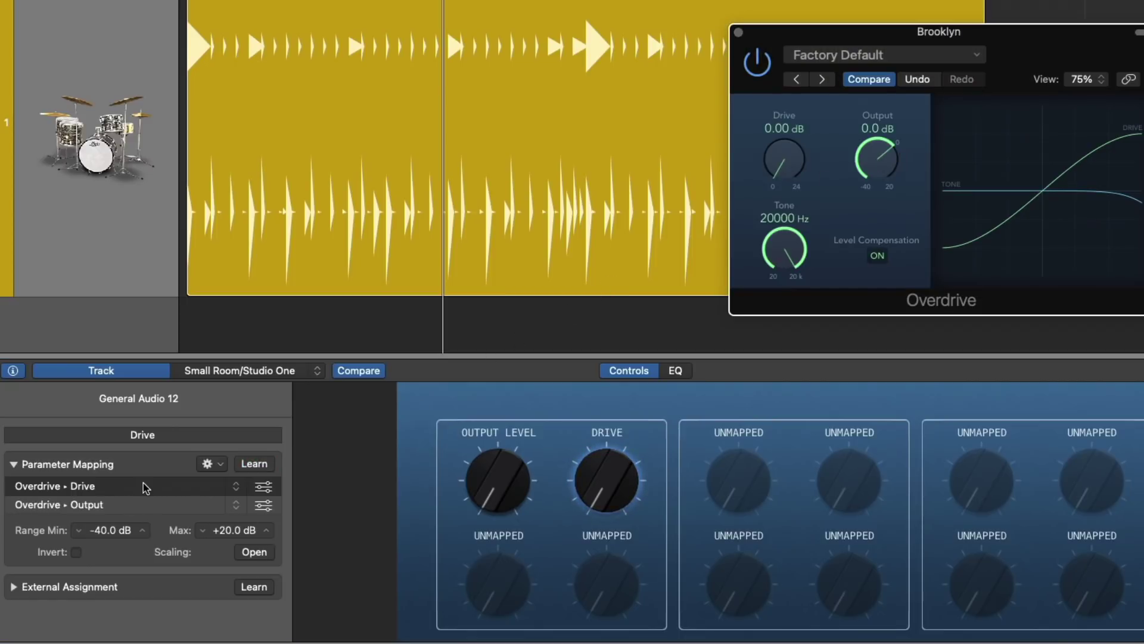
{"action": "left_click", "coordinate": [88, 506]}
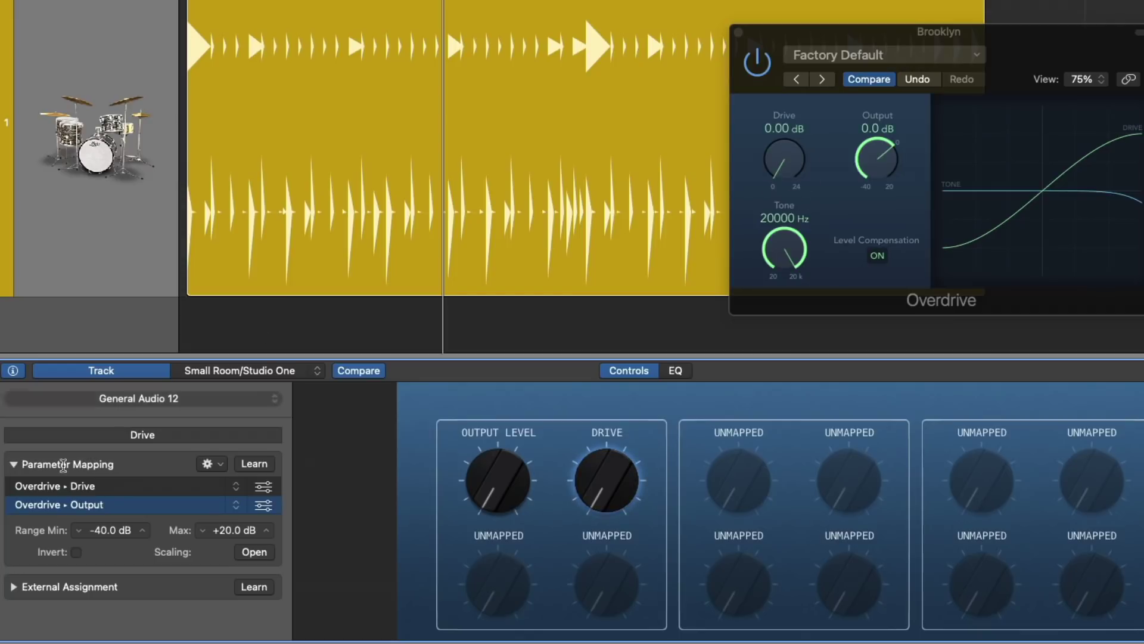
Set Overdrive Output mapping minimum to -20 dB and maximum to -2 dB, then test the Drive knob.
{"action": "double_click", "coordinate": [97, 527]}
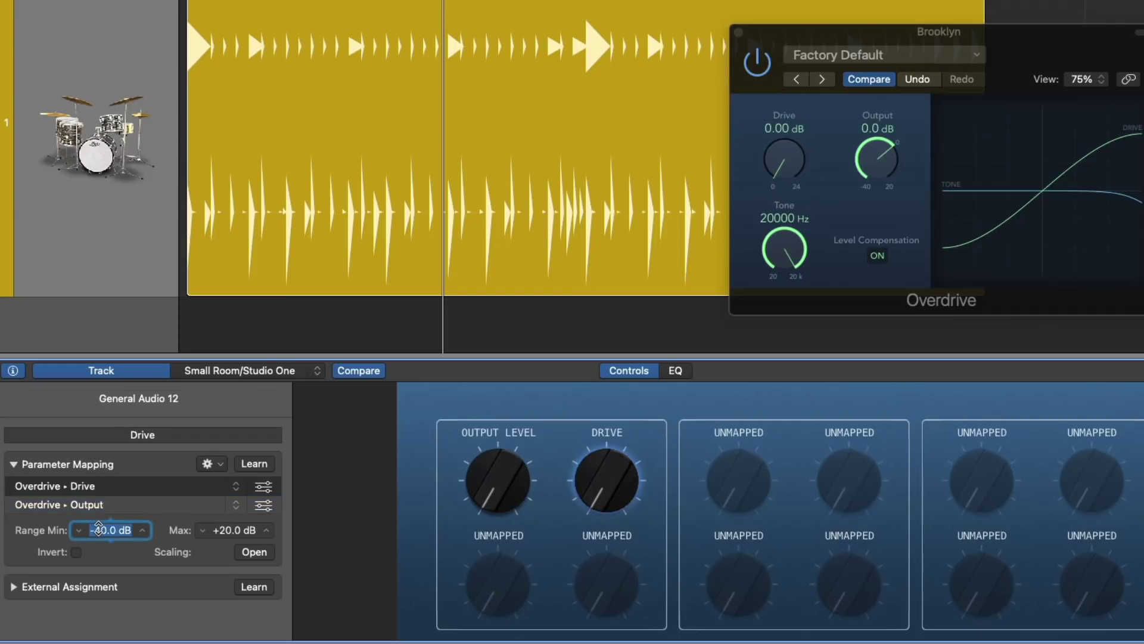
{"action": "type", "text": "-"}
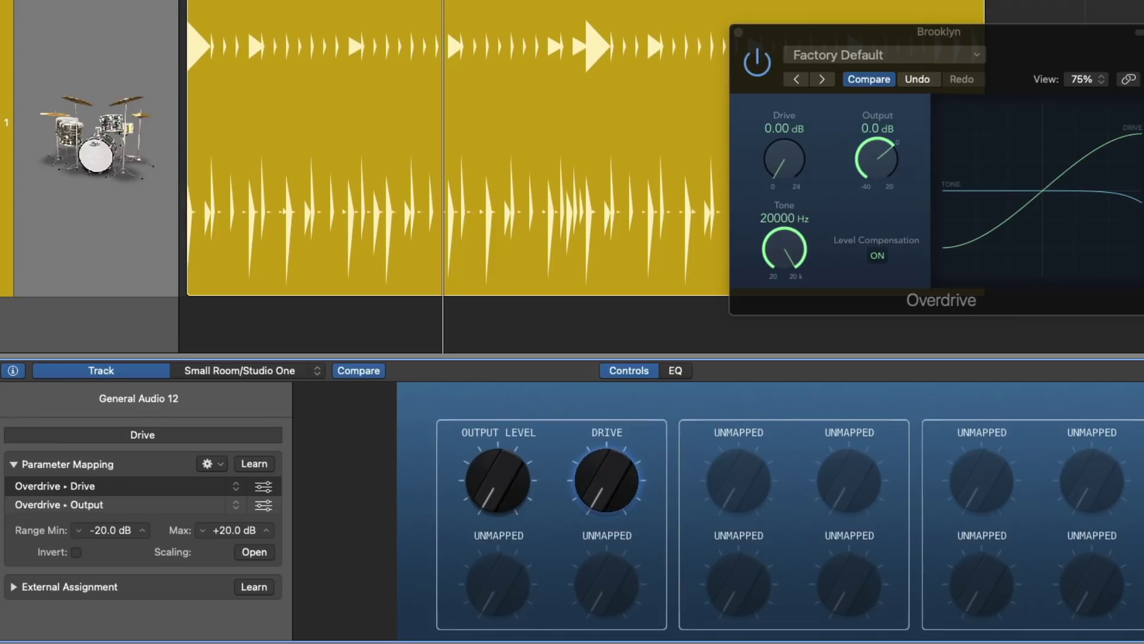
{"action": "left_click", "coordinate": [217, 526]}
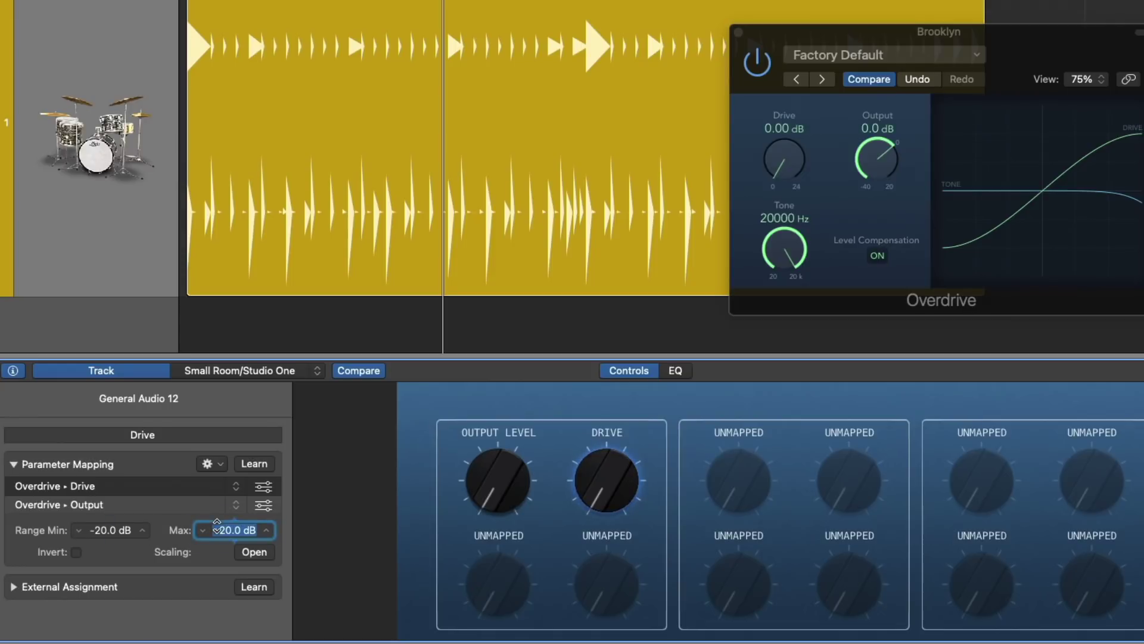
{"action": "type", "text": "-2"}
{"action": "key", "text": "Return"}
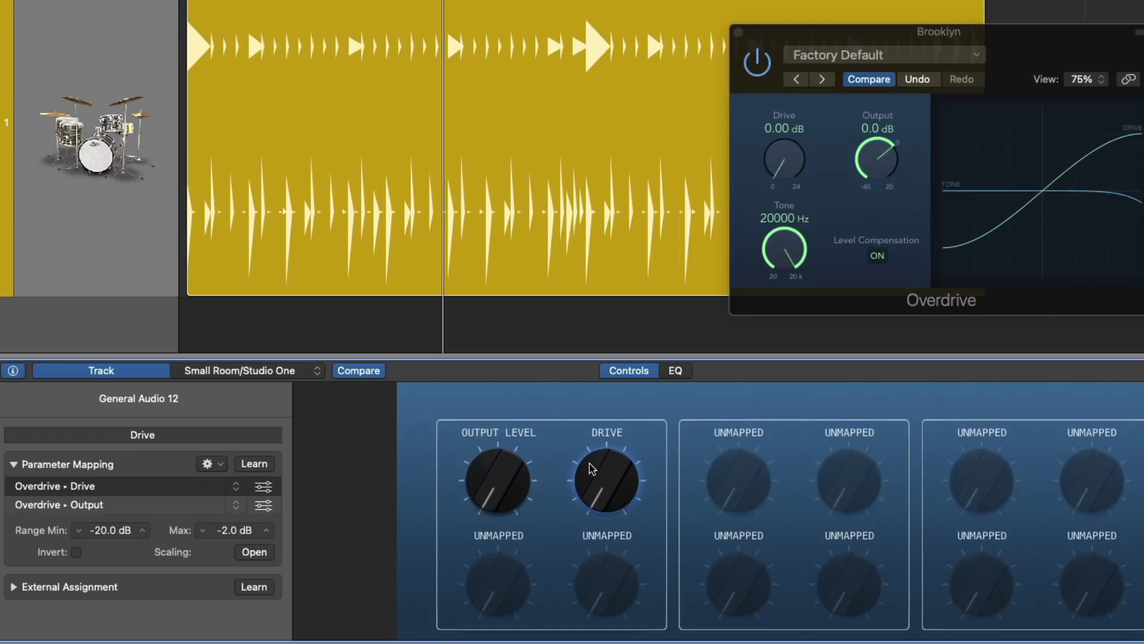
{"action": "left_click_drag", "start_coordinate": [588, 463], "coordinate": [595, 468]}
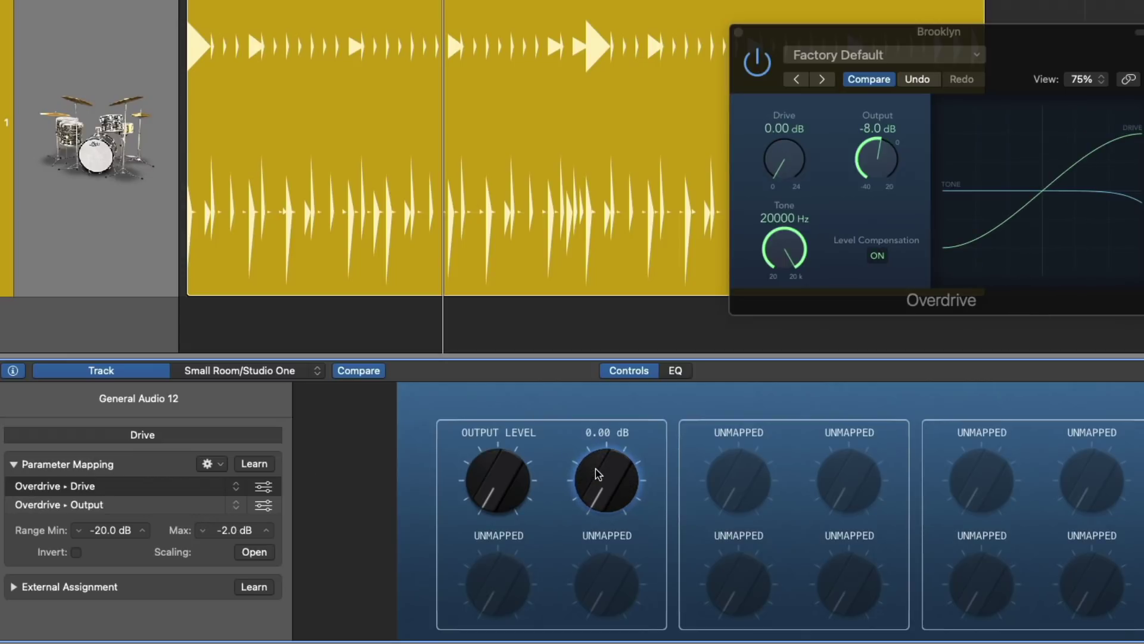
Invert the Overdrive Output mapping and raise Drive to 15.50 dB, so Output drops to -13.5 dB.
{"action": "left_click", "coordinate": [77, 551]}
{"action": "left_click_drag", "start_coordinate": [595, 485], "coordinate": [581, 475]}
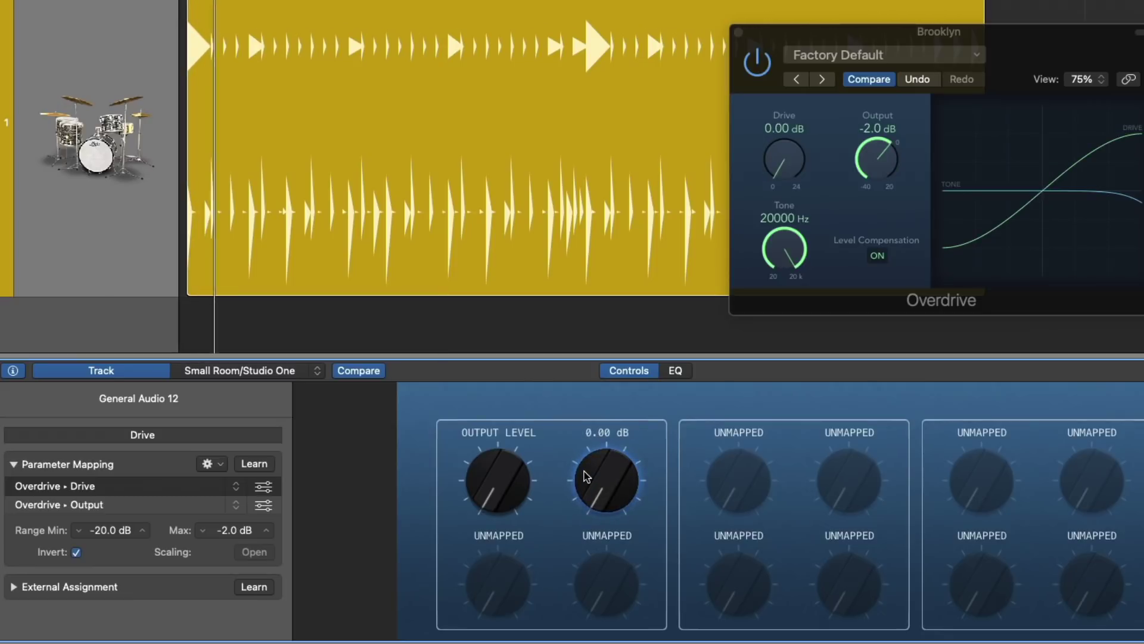
{"action": "left_click_drag", "start_coordinate": [583, 475], "coordinate": [586, 476]}
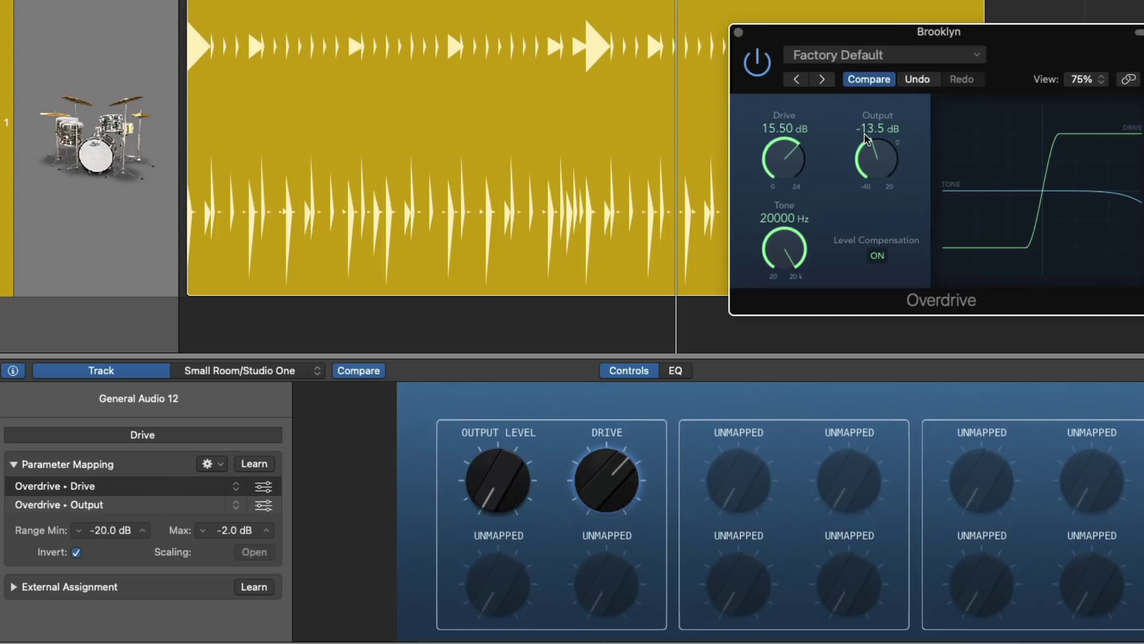
Review the Overdrive Drive mapping, then the Overdrive Output mapping, in the Smart Controls panel.
{"action": "left_click", "coordinate": [141, 486]}
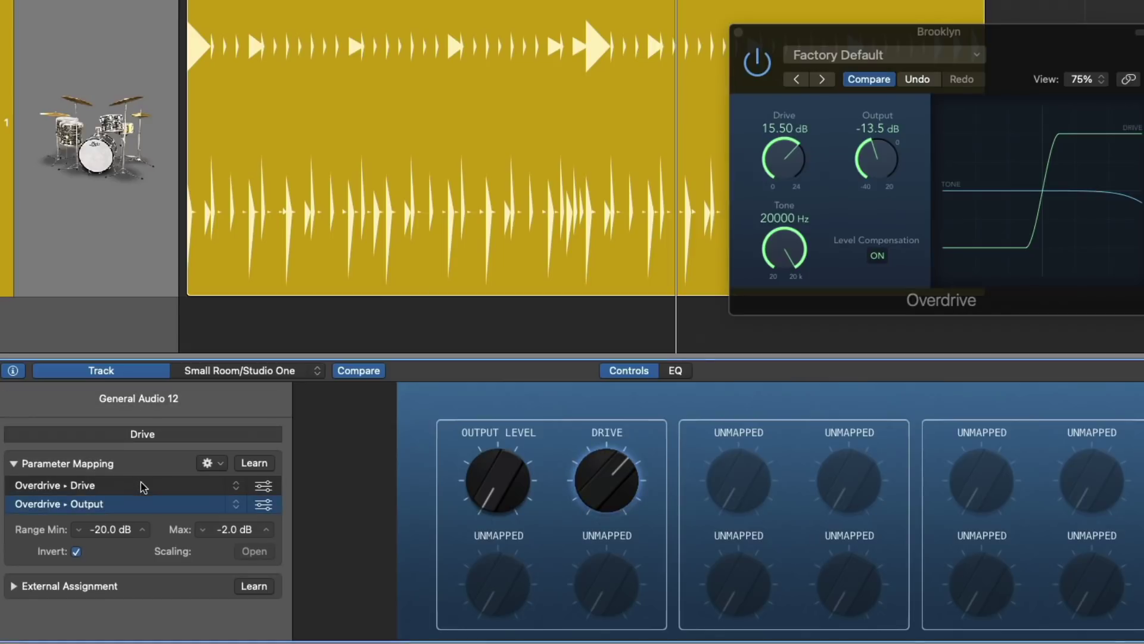
{"action": "left_click", "coordinate": [138, 486]}
{"action": "left_click", "coordinate": [162, 506]}
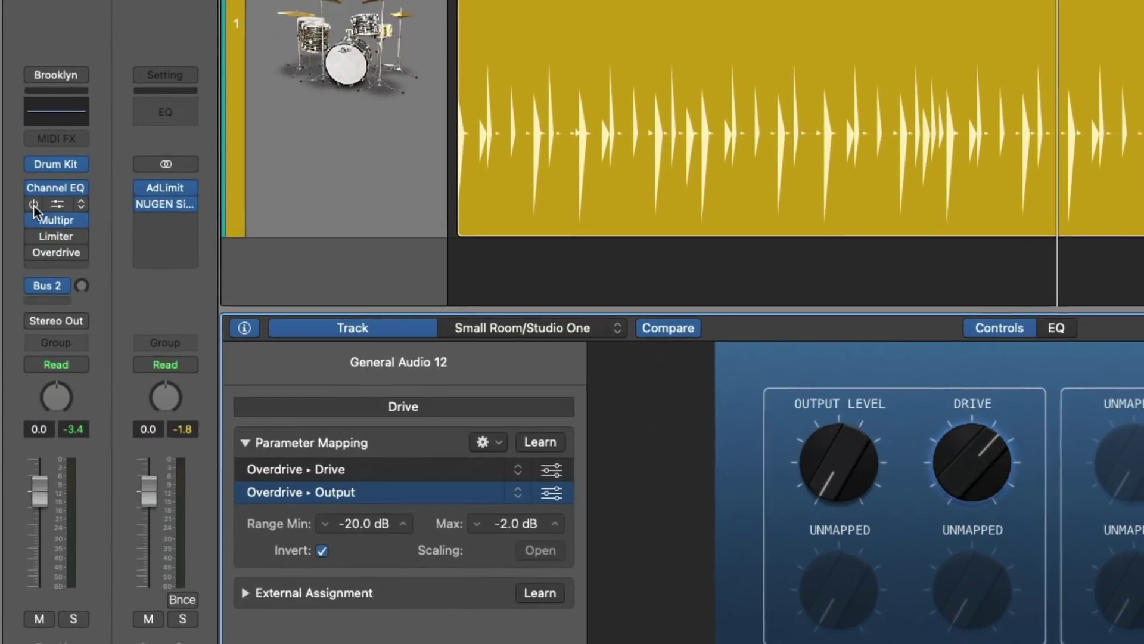
Map the next unmapped Smart Control knob to Compressor Threshold.
{"action": "left_click", "coordinate": [56, 183]}
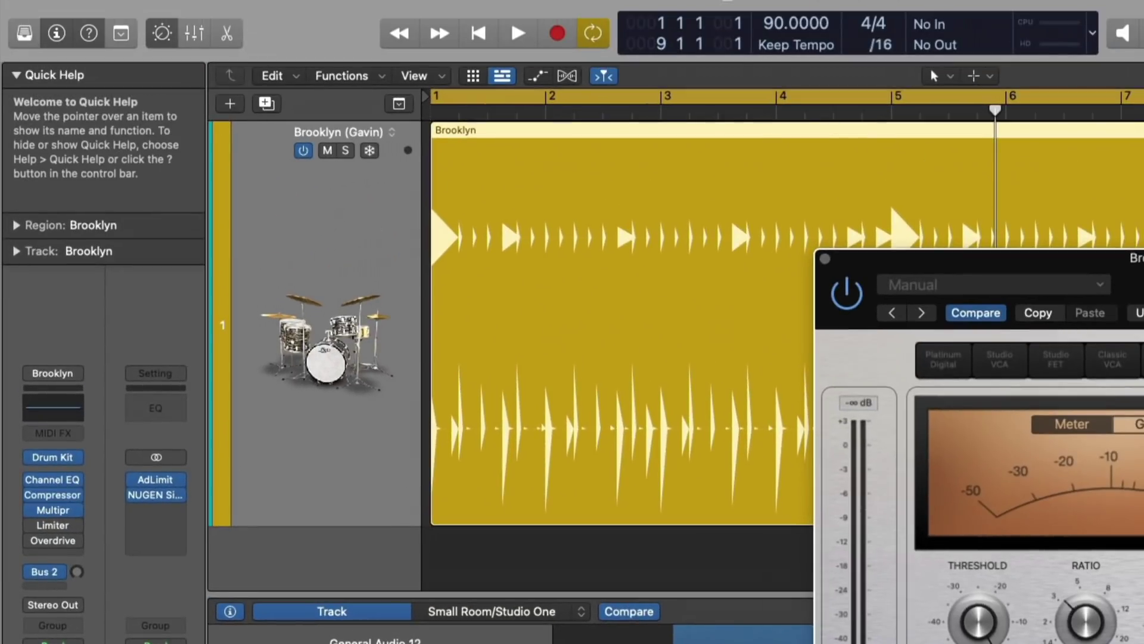
{"action": "left_click_drag", "start_coordinate": [1141, 281], "coordinate": [728, 78]}
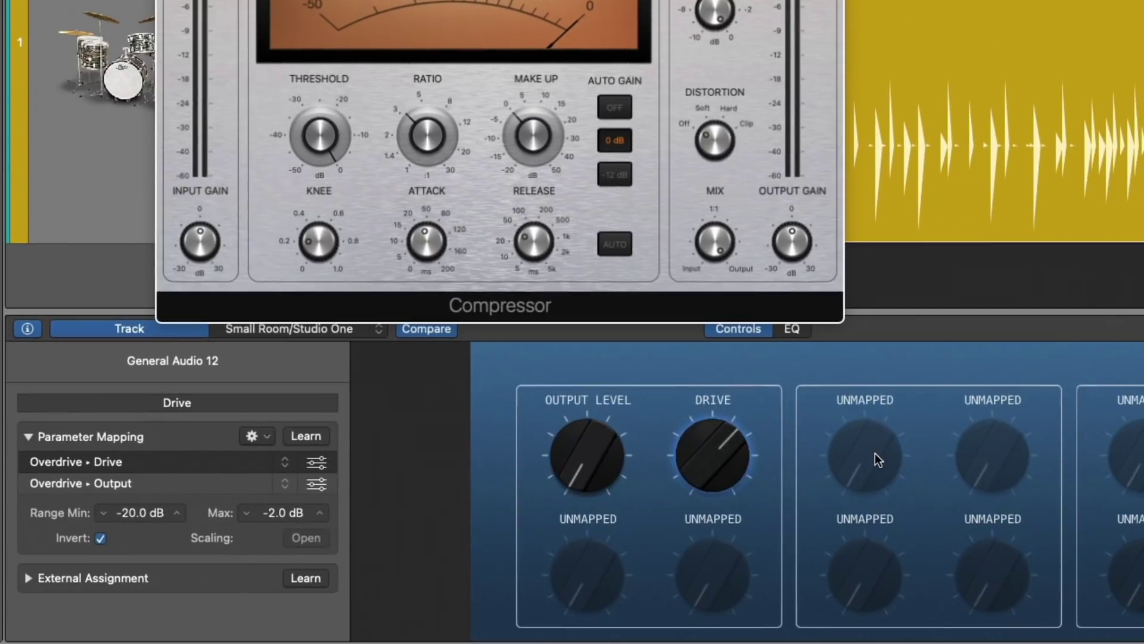
{"action": "left_click", "coordinate": [993, 622]}
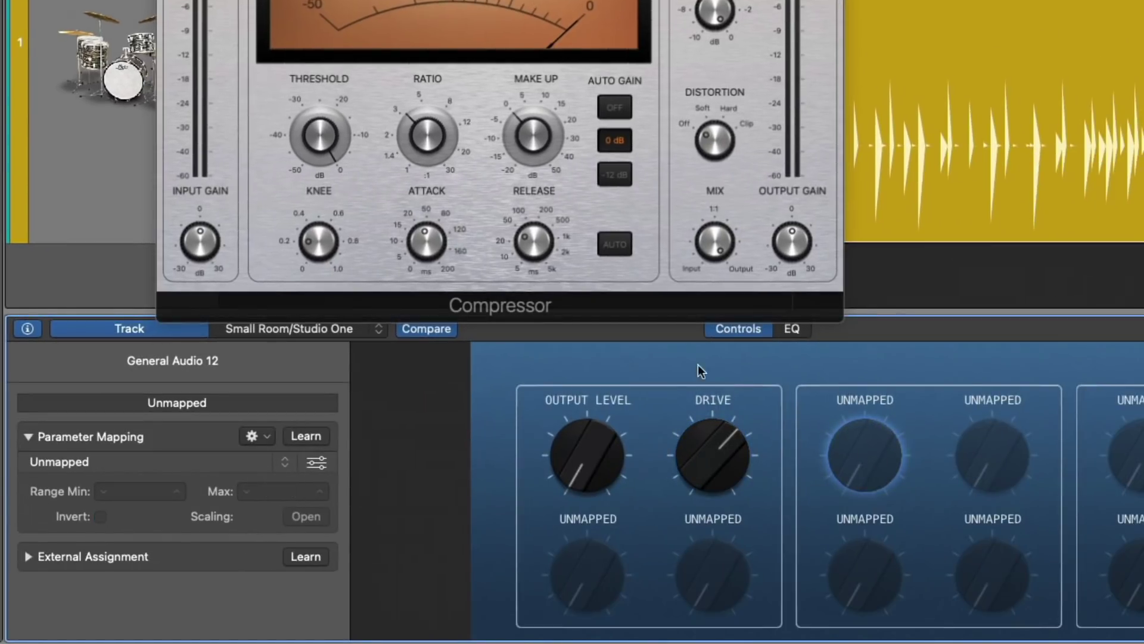
{"action": "left_click", "coordinate": [295, 431]}
{"action": "left_click", "coordinate": [314, 135]}
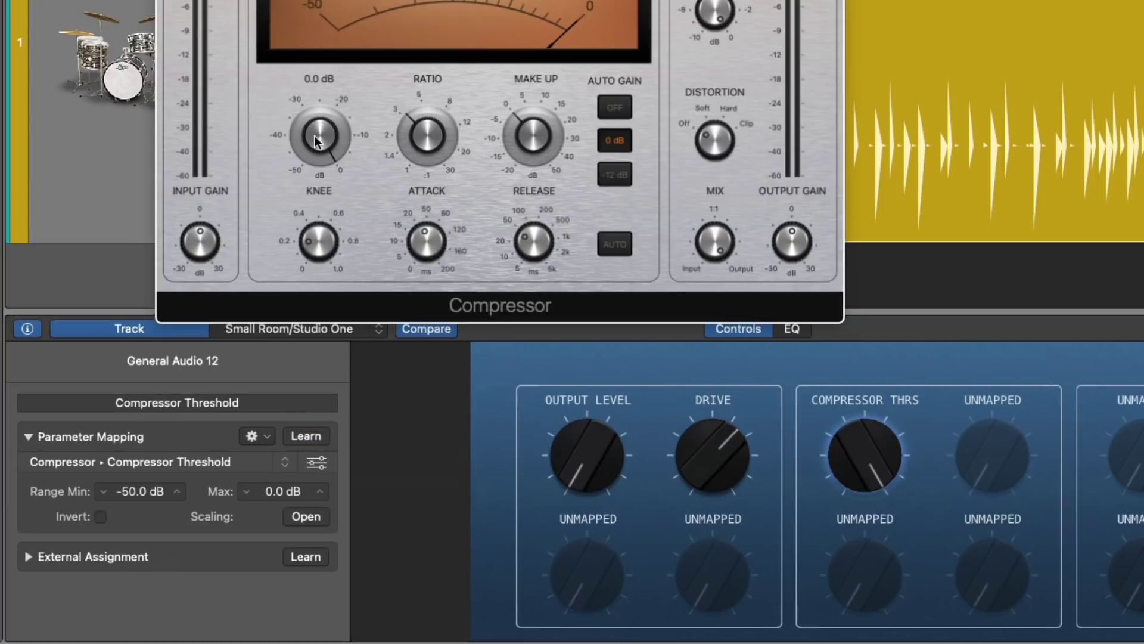
Add a second mapping on that knob for the Compressor's Output Gain.
{"action": "left_click", "coordinate": [255, 431]}
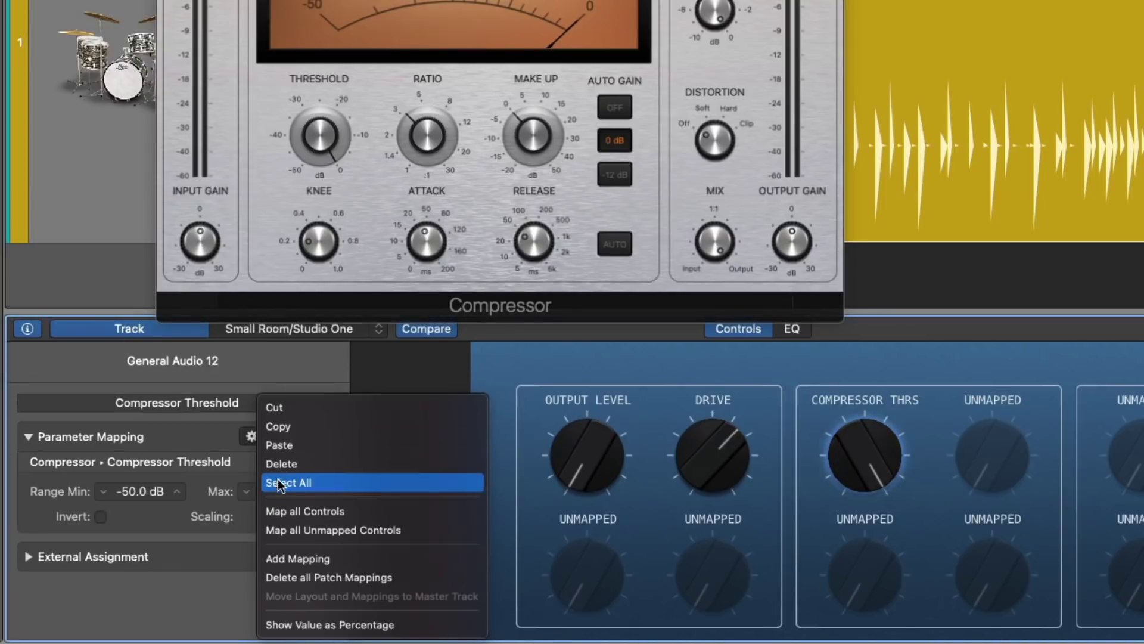
{"action": "left_click", "coordinate": [283, 553]}
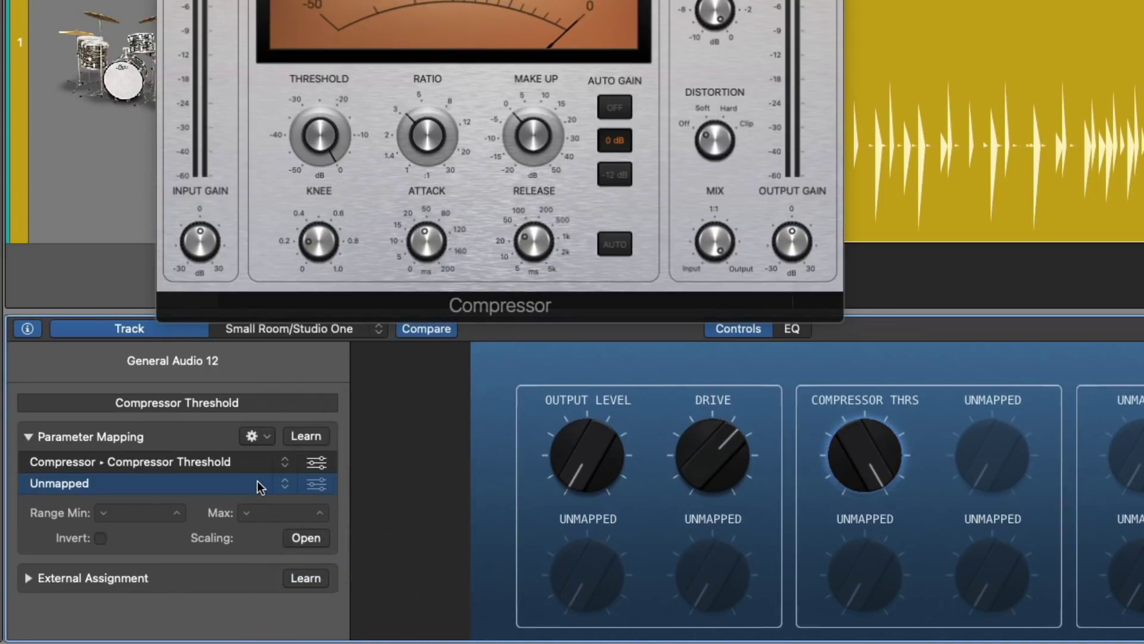
{"action": "left_click", "coordinate": [301, 436]}
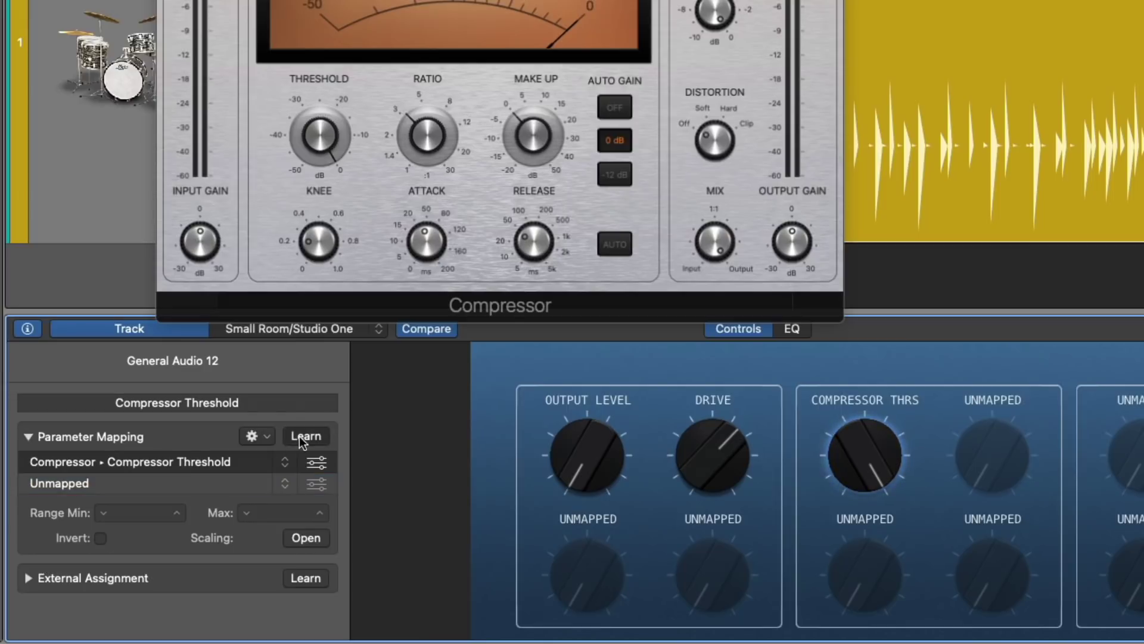
{"action": "left_click", "coordinate": [791, 246]}
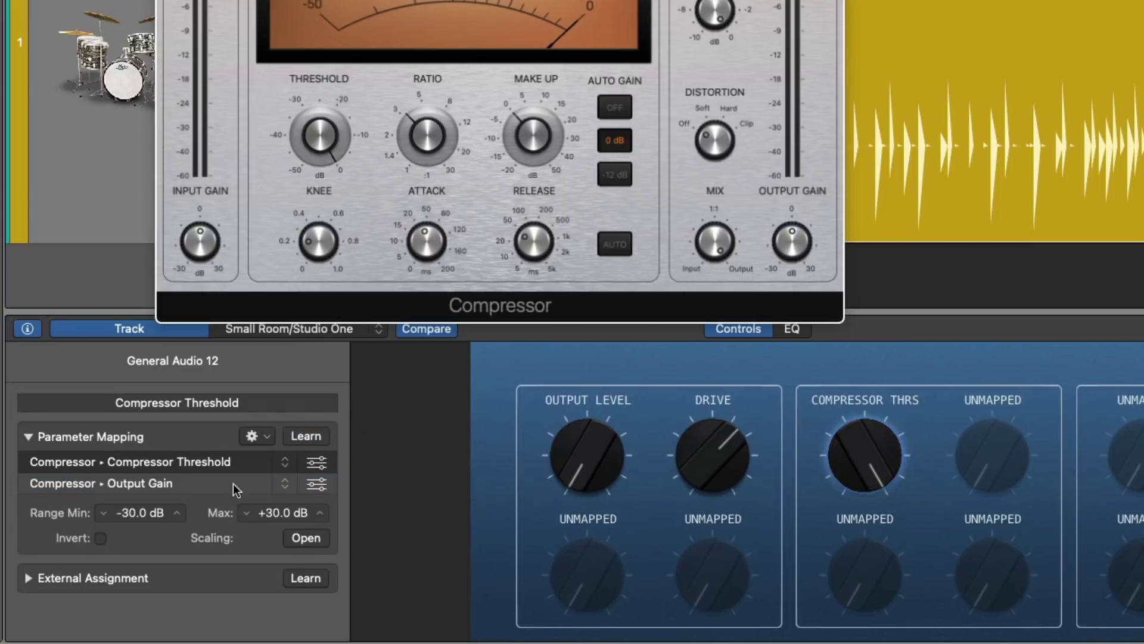
Set the Output Gain mapping range to 0 dB minimum and +15 dB maximum, and open its scaling curve.
{"action": "left_click", "coordinate": [195, 484]}
{"action": "double_click", "coordinate": [136, 512]}
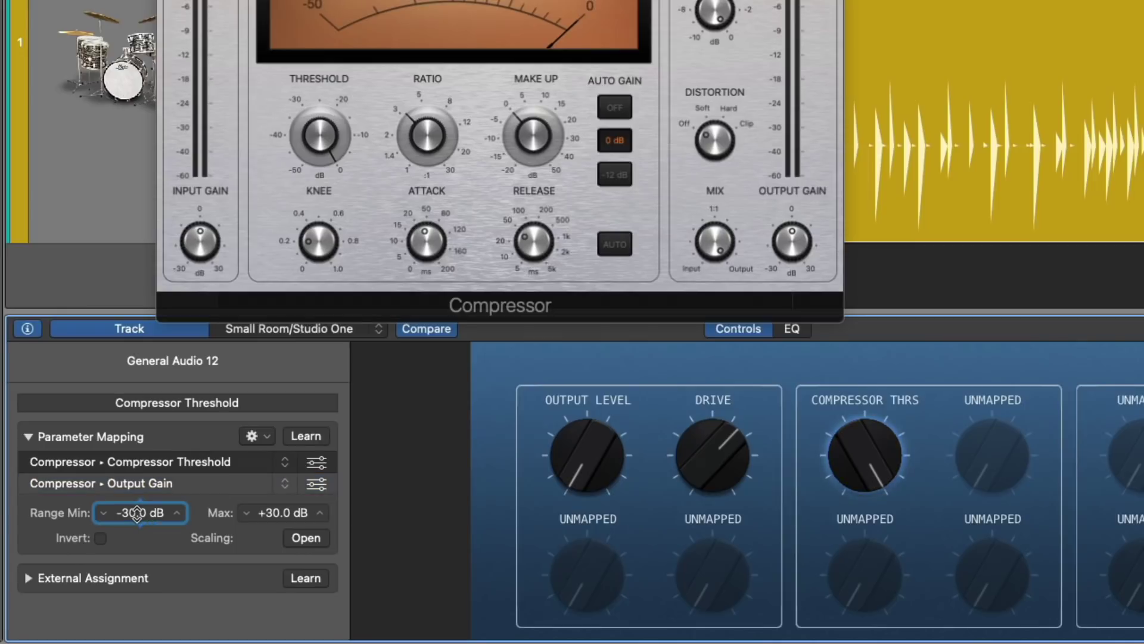
{"action": "type", "text": "0"}
{"action": "key", "text": "Return"}
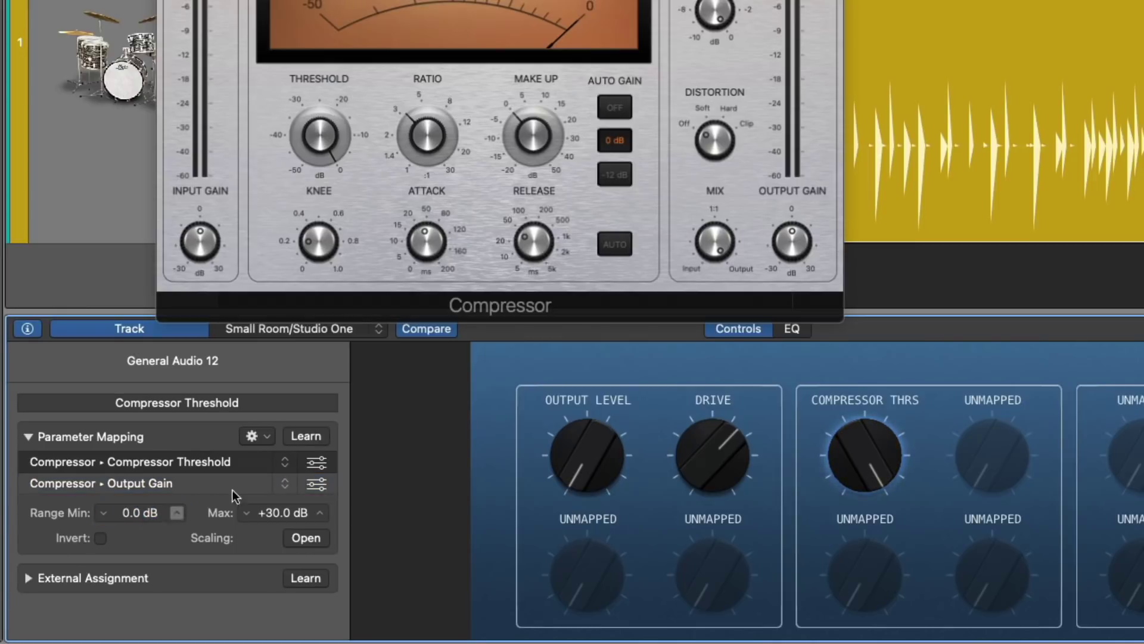
{"action": "double_click", "coordinate": [275, 511]}
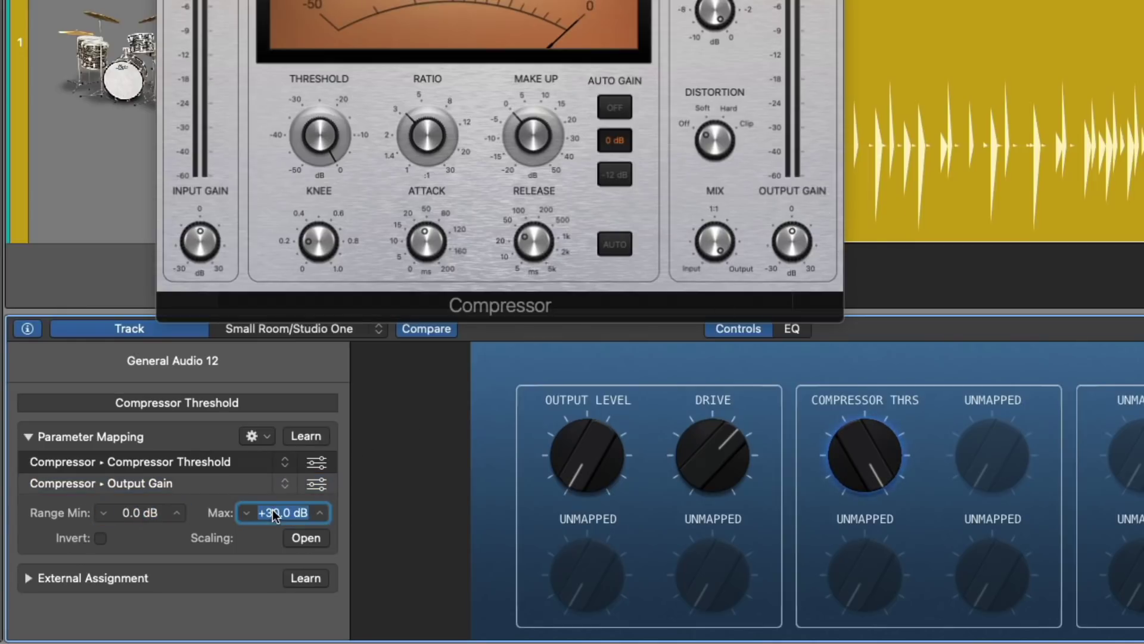
{"action": "type", "text": "15"}
{"action": "key", "text": "Return"}
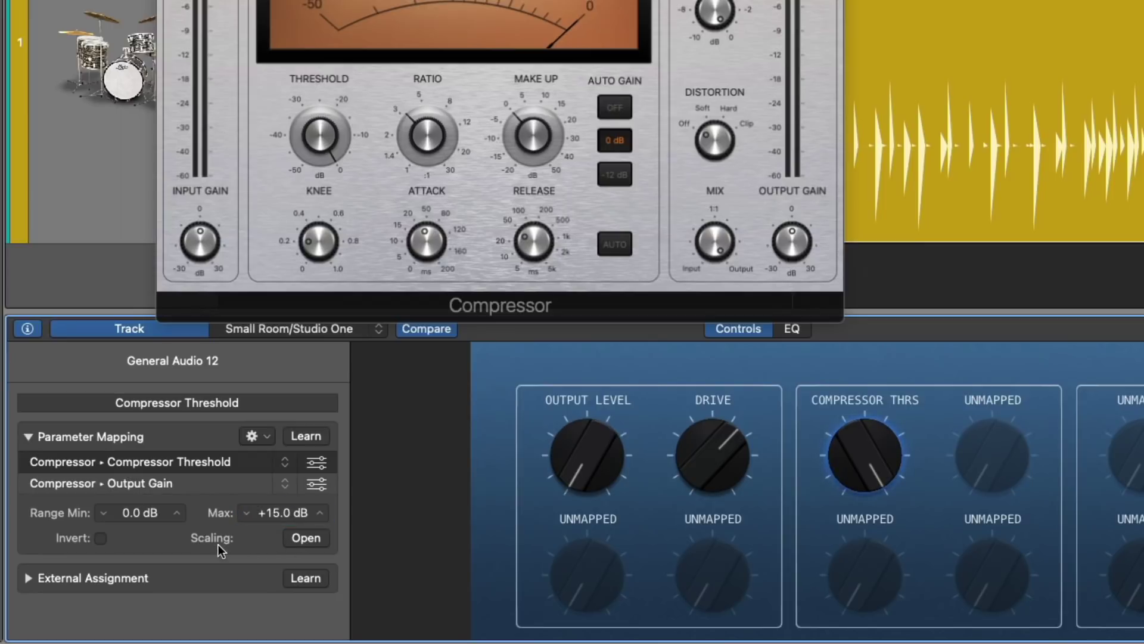
{"action": "left_click", "coordinate": [304, 538]}
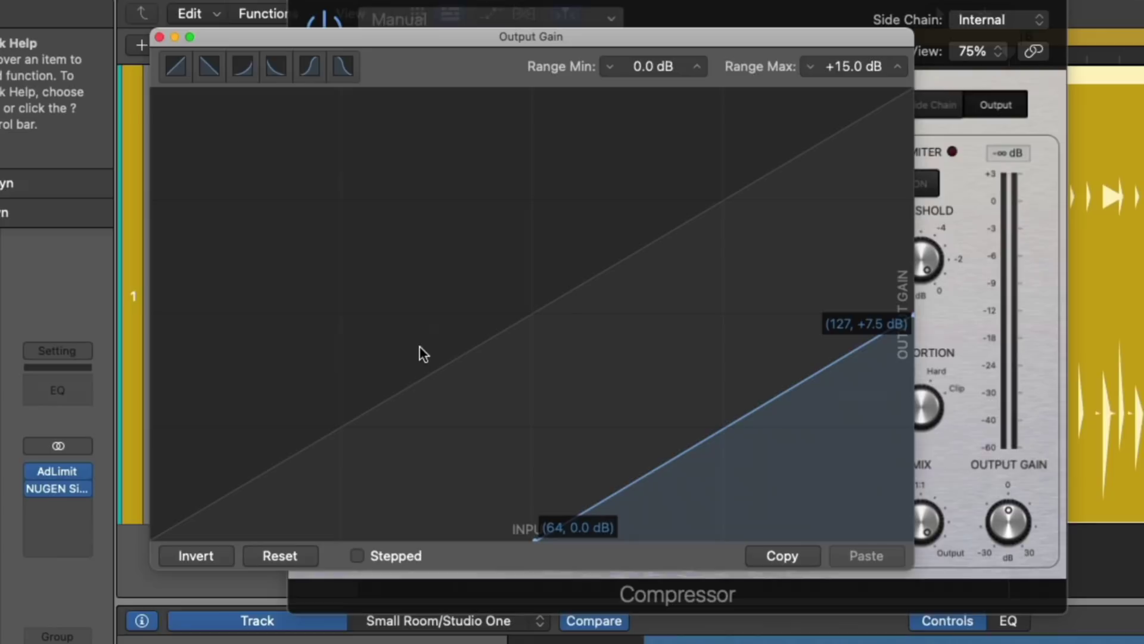
Give Output Gain a falling concave curve and turn the threshold knob down to -18 dB.
{"action": "left_click", "coordinate": [273, 67]}
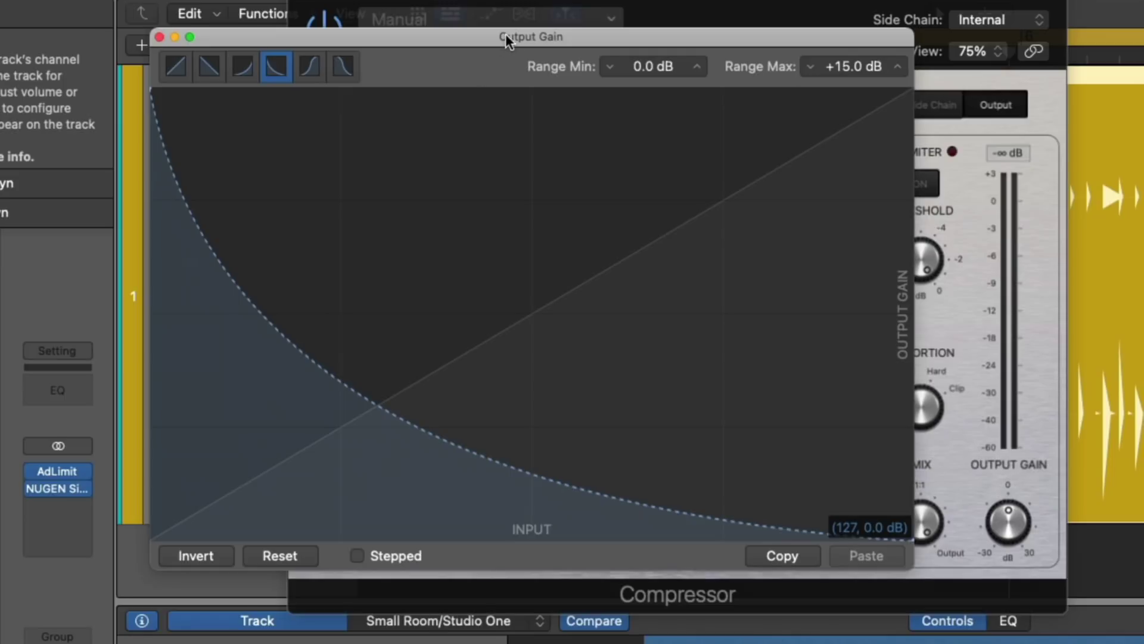
{"action": "left_click_drag", "start_coordinate": [505, 33], "coordinate": [1143, 223]}
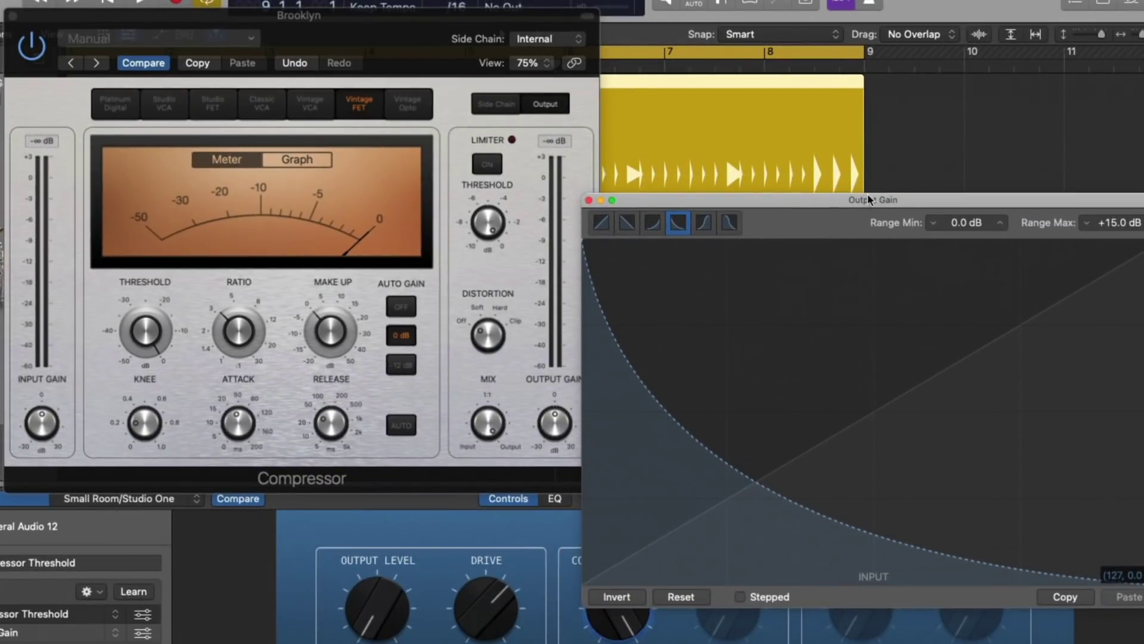
{"action": "left_click_drag", "start_coordinate": [869, 200], "coordinate": [854, 0]}
{"action": "mouse_move", "coordinate": [621, 615]}
{"action": "left_mouse_down"}
{"action": "mouse_move", "coordinate": [605, 599]}
{"action": "mouse_move", "coordinate": [619, 603]}
{"action": "left_mouse_up"}
{"action": "mouse_move", "coordinate": [555, 425]}
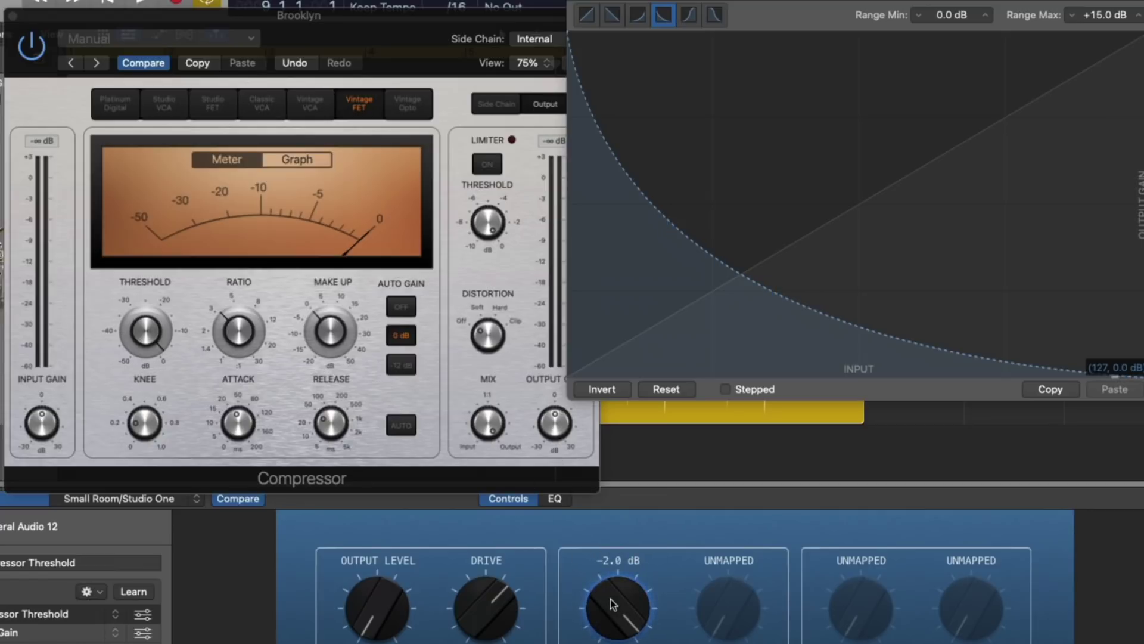
{"action": "scroll", "coordinate": [610, 599], "scroll_direction": "down", "scroll_amount": 5}
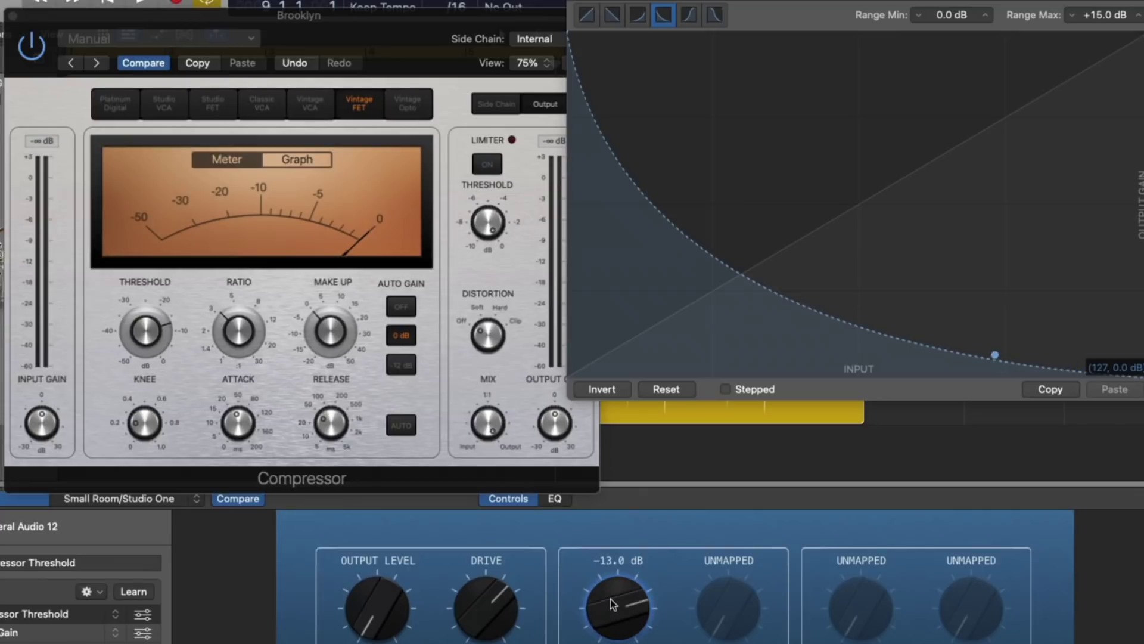
Compare a straight falling line with the concave curve, settling on concave and returning the knob to 0.0 dB.
{"action": "left_click", "coordinate": [614, 14]}
{"action": "scroll", "coordinate": [636, 604], "scroll_direction": "down", "scroll_amount": 4}
{"action": "scroll", "coordinate": [636, 607], "scroll_direction": "down", "scroll_amount": 1}
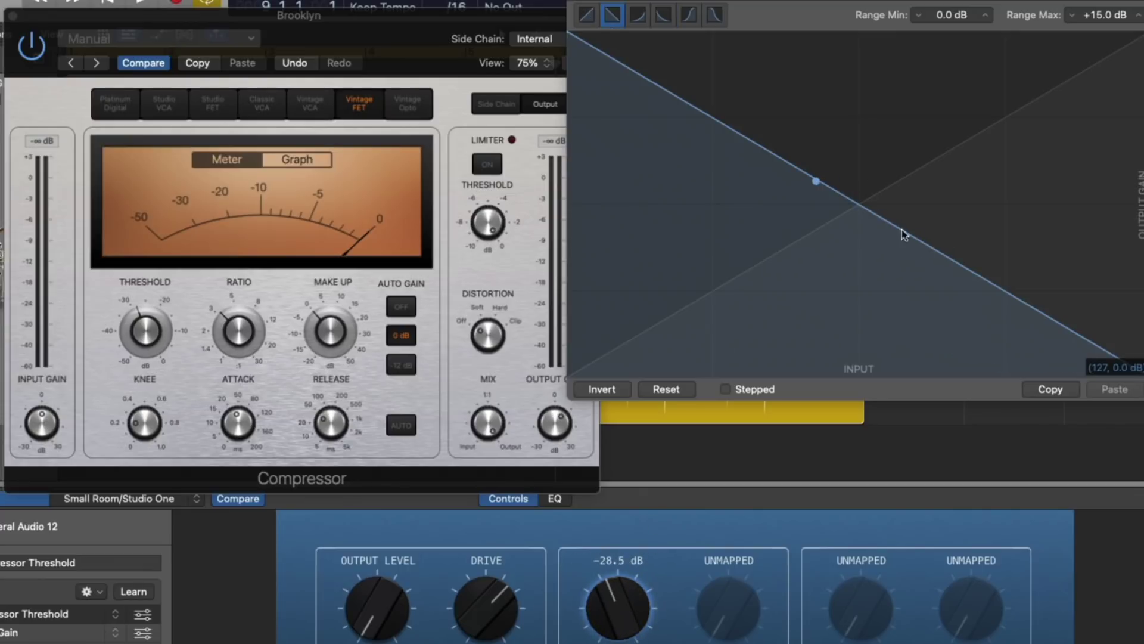
{"action": "scroll", "coordinate": [614, 603], "scroll_direction": "down", "scroll_amount": 1}
{"action": "scroll", "coordinate": [618, 589], "scroll_direction": "up", "scroll_amount": 5}
{"action": "left_click", "coordinate": [662, 16]}
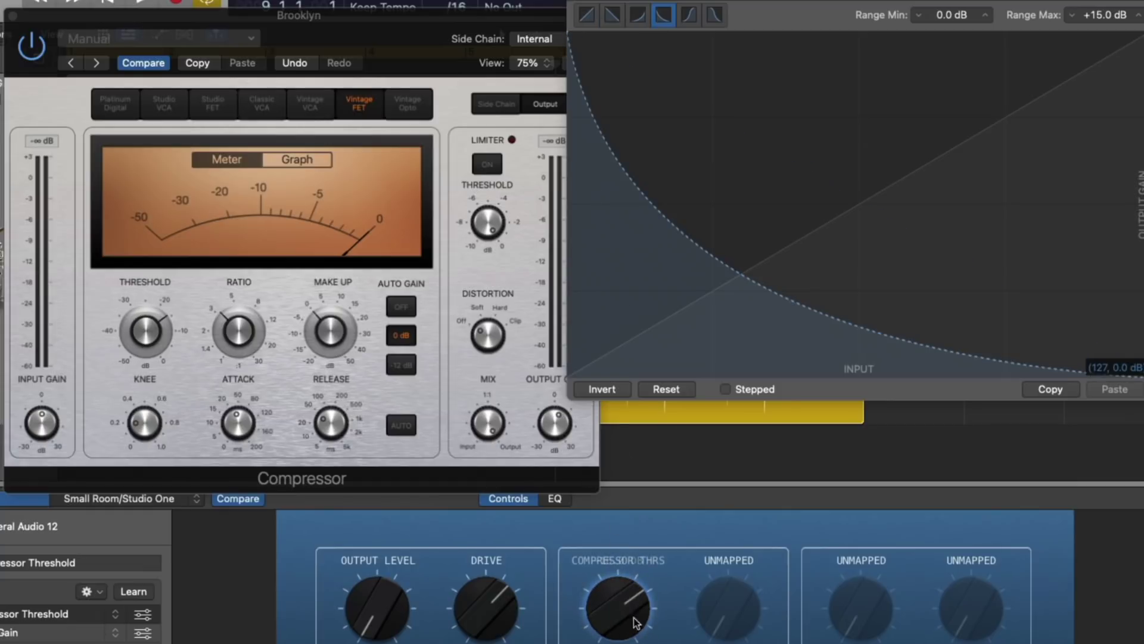
{"action": "scroll", "coordinate": [623, 614], "scroll_direction": "down", "scroll_amount": 3}
{"action": "scroll", "coordinate": [622, 615], "scroll_direction": "down", "scroll_amount": 10}
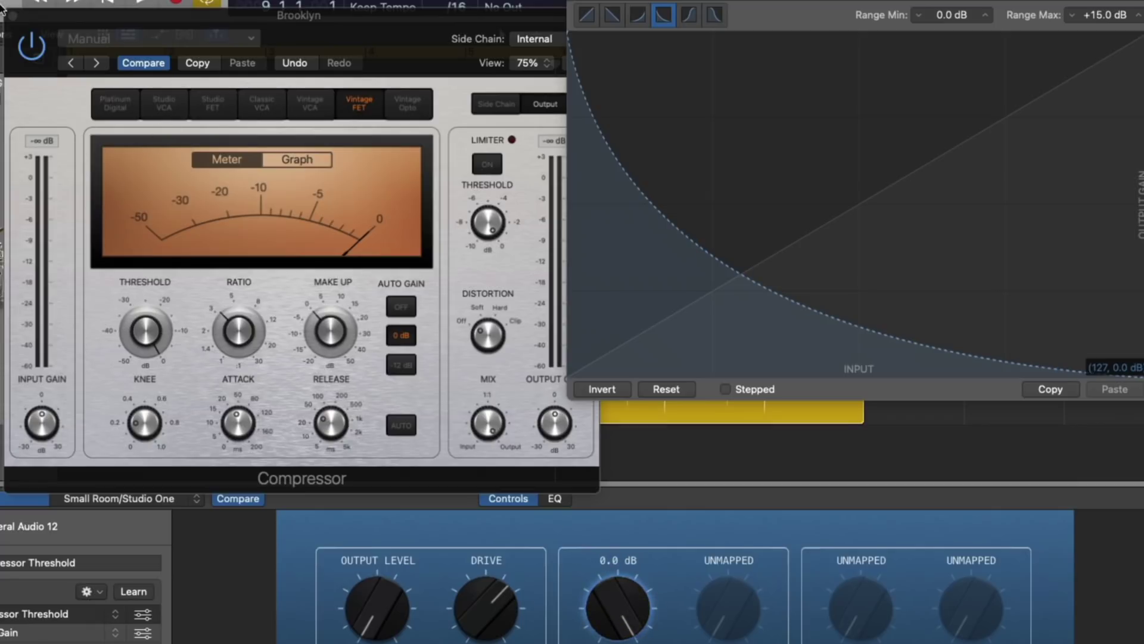
Close the curve window, move the Compressor window right, and sweep the threshold knob.
{"action": "left_click", "coordinate": [577, 1]}
{"action": "left_click_drag", "start_coordinate": [298, 15], "coordinate": [893, 0]}
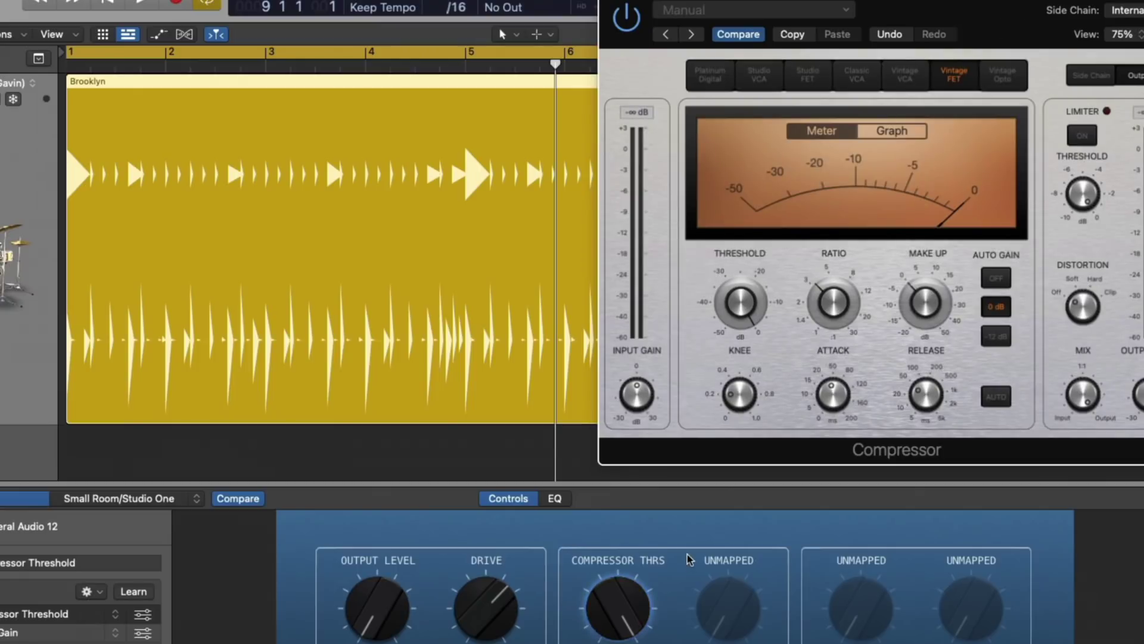
{"action": "scroll", "coordinate": [638, 610], "scroll_direction": "down", "scroll_amount": 8}
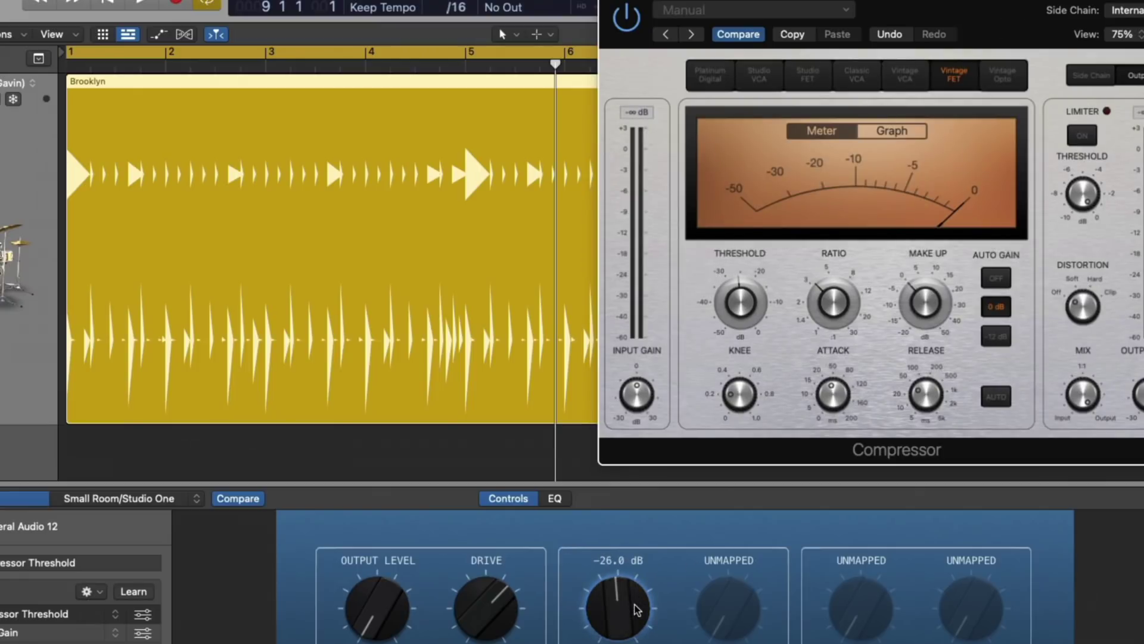
{"action": "scroll", "coordinate": [638, 609], "scroll_direction": "down", "scroll_amount": 8}
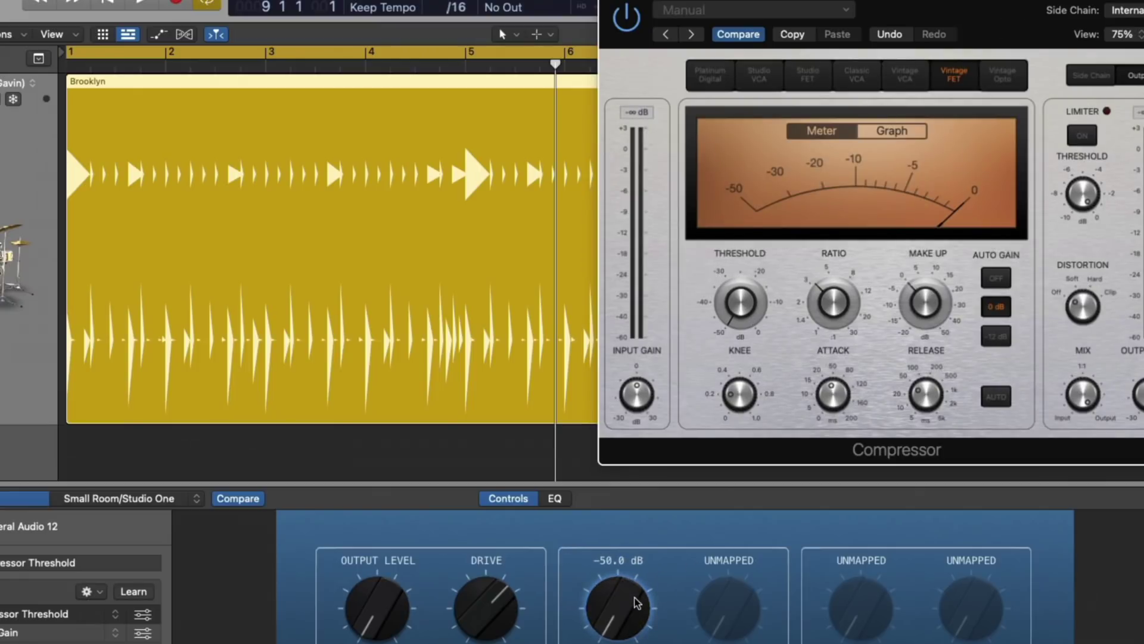
{"action": "scroll", "coordinate": [636, 602], "scroll_direction": "up", "scroll_amount": 15}
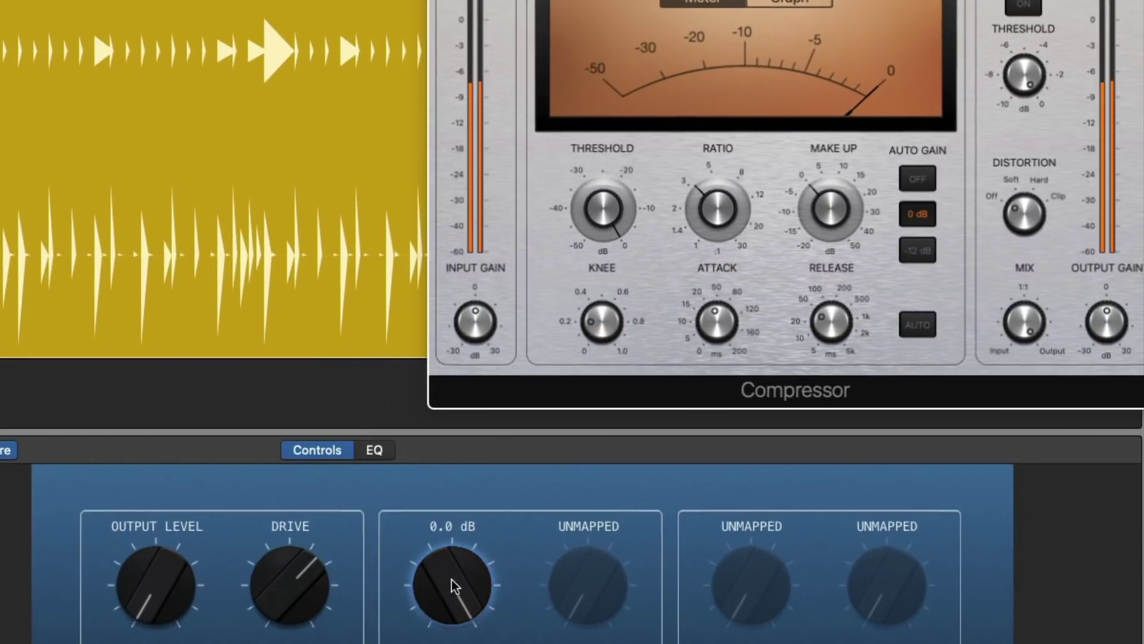
{"action": "scroll", "coordinate": [452, 579], "scroll_direction": "down", "scroll_amount": 6}
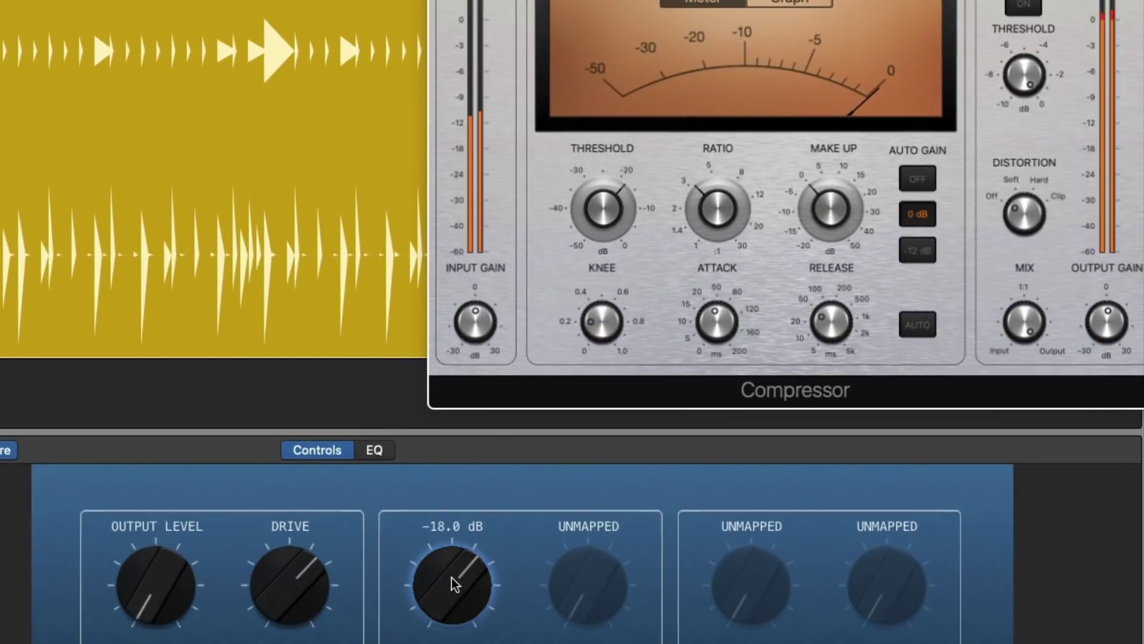
{"action": "scroll", "coordinate": [452, 578], "scroll_direction": "up", "scroll_amount": 6}
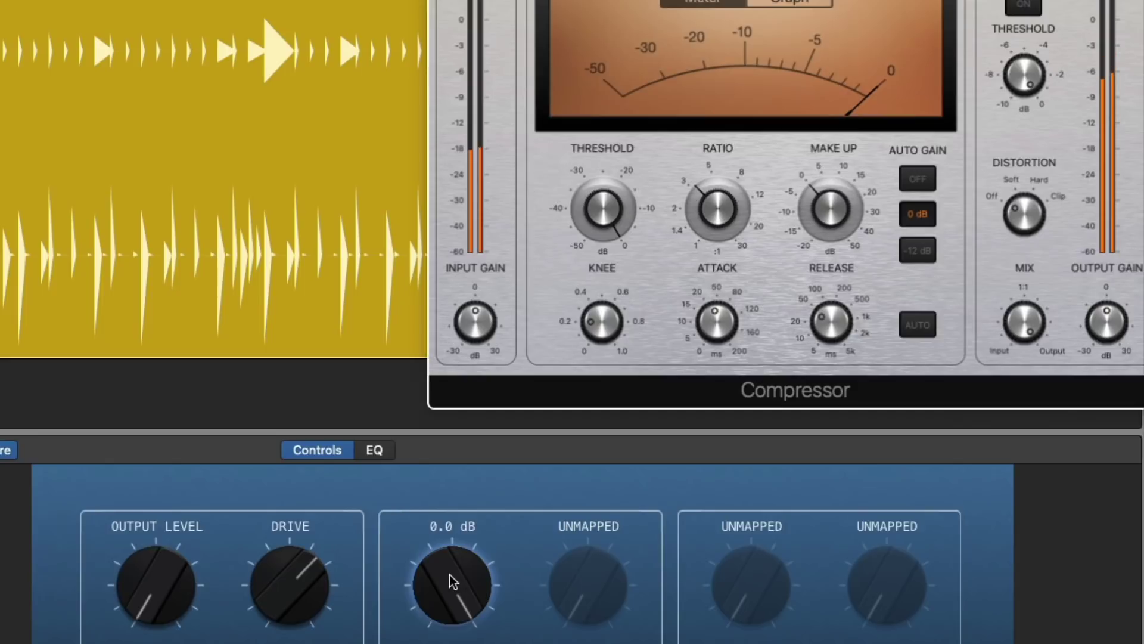
Turn the Compressor's Auto Gain off and lower the threshold knob to -37.0 dB.
{"action": "left_click", "coordinate": [915, 179]}
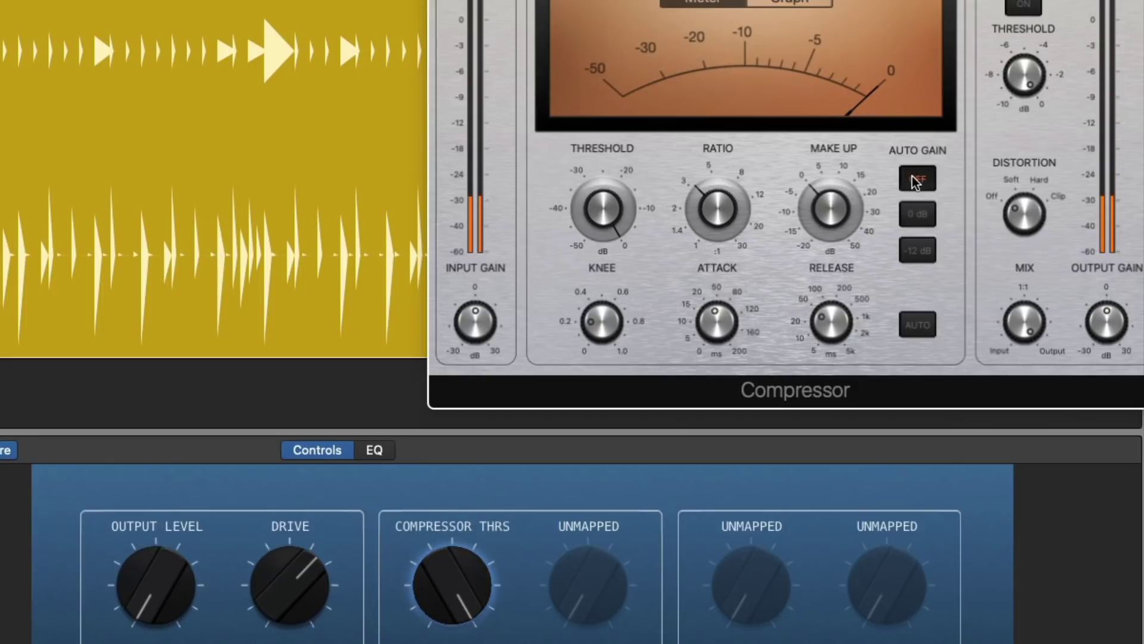
{"action": "scroll", "coordinate": [450, 578], "scroll_direction": "down", "scroll_amount": 3}
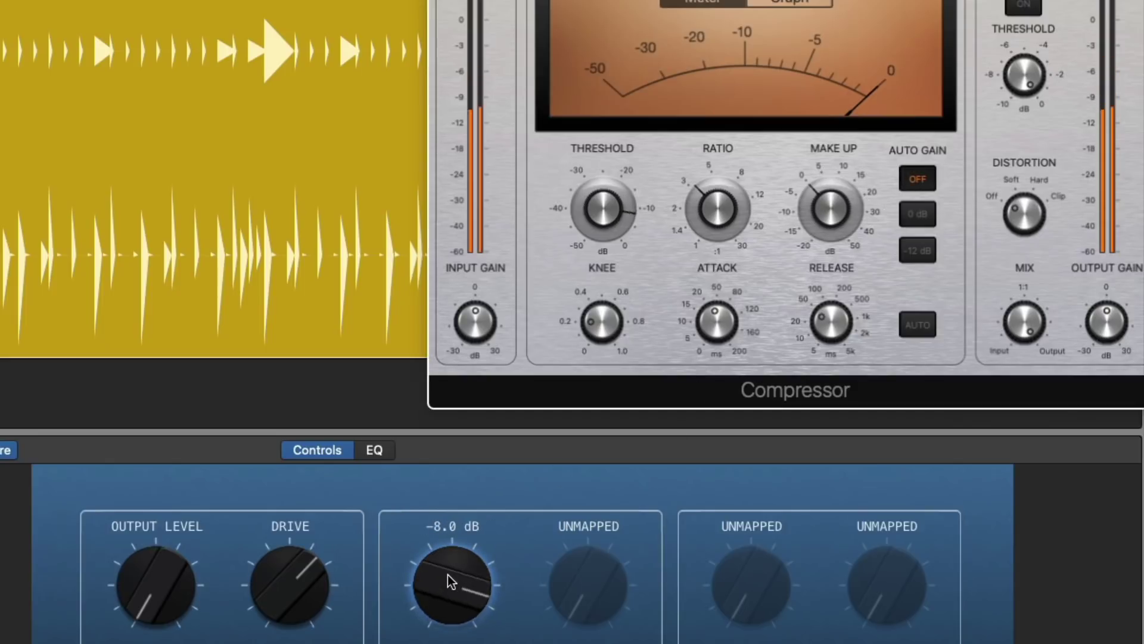
{"action": "scroll", "coordinate": [448, 575], "scroll_direction": "down", "scroll_amount": 7}
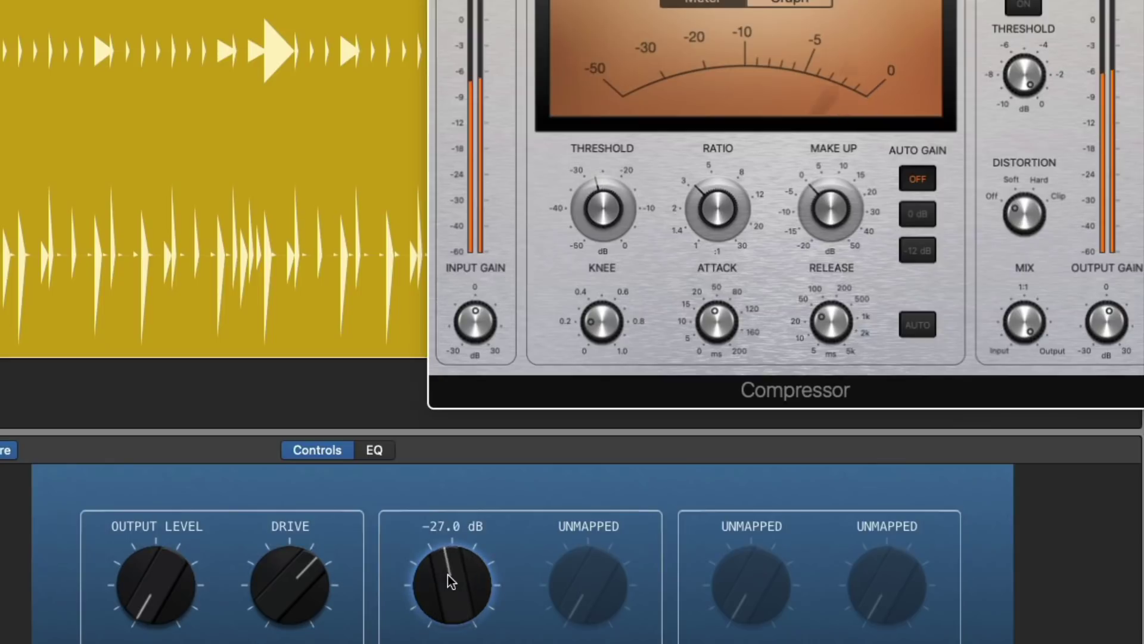
{"action": "scroll", "coordinate": [448, 575], "scroll_direction": "down", "scroll_amount": 5}
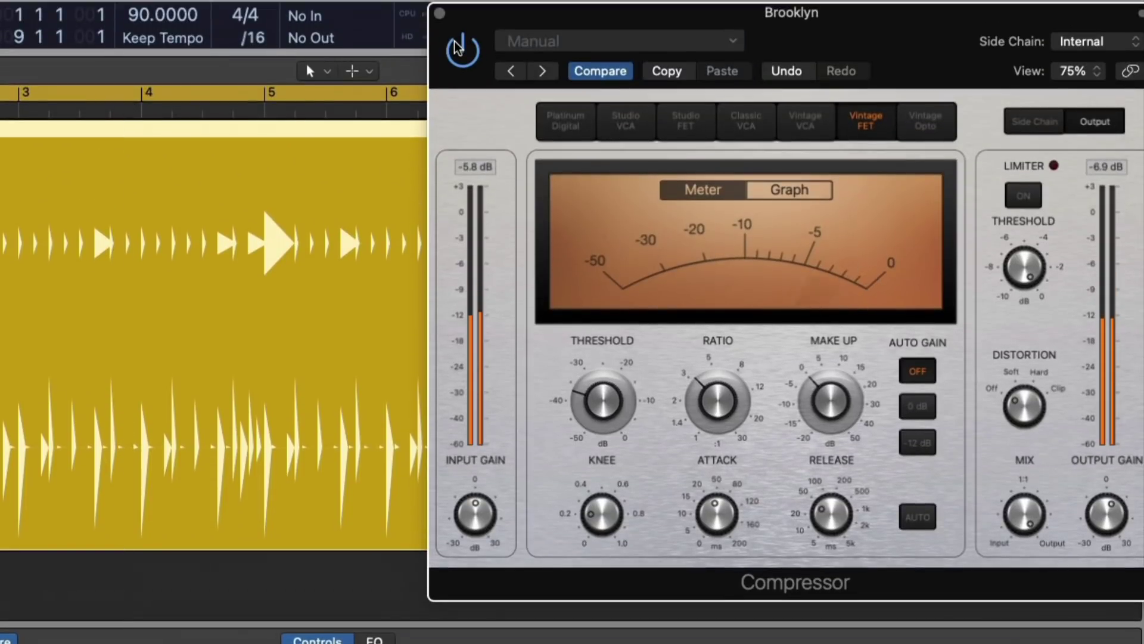
A/B the Compressor by bypassing and re-enabling it twice.
{"action": "left_click", "coordinate": [457, 46]}
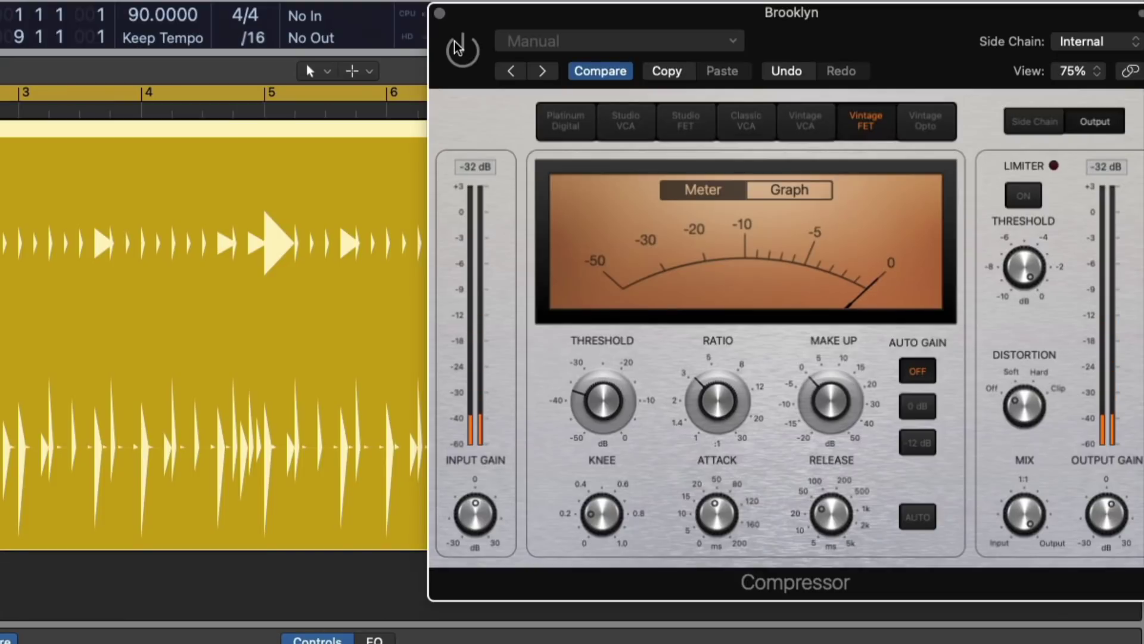
{"action": "left_click", "coordinate": [456, 48]}
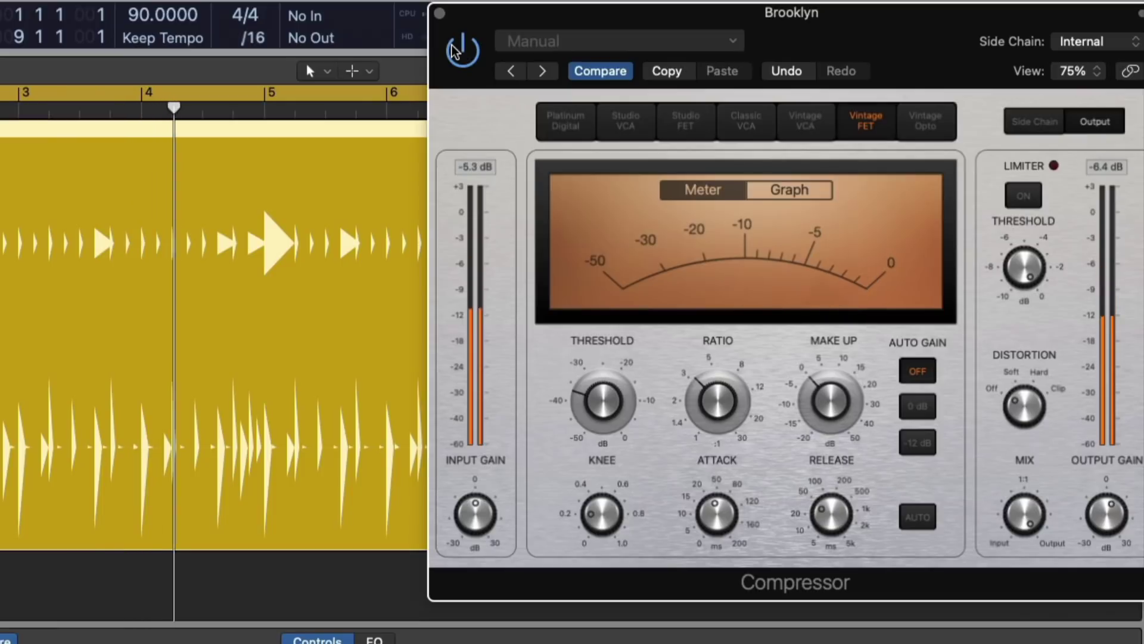
{"action": "left_click", "coordinate": [456, 47]}
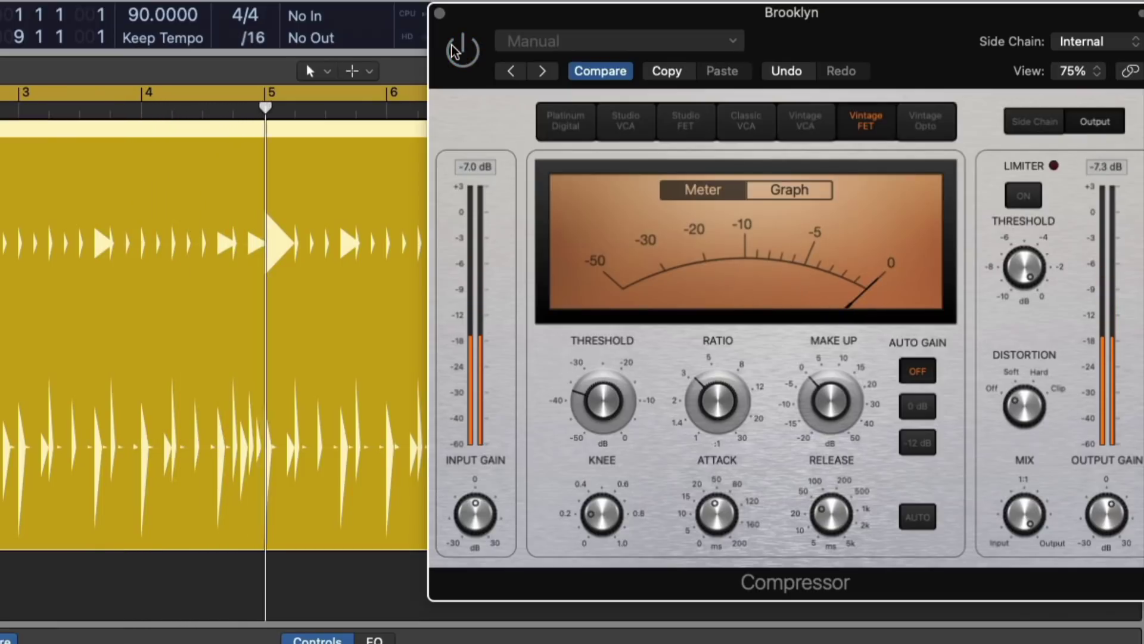
{"action": "left_click", "coordinate": [456, 50]}
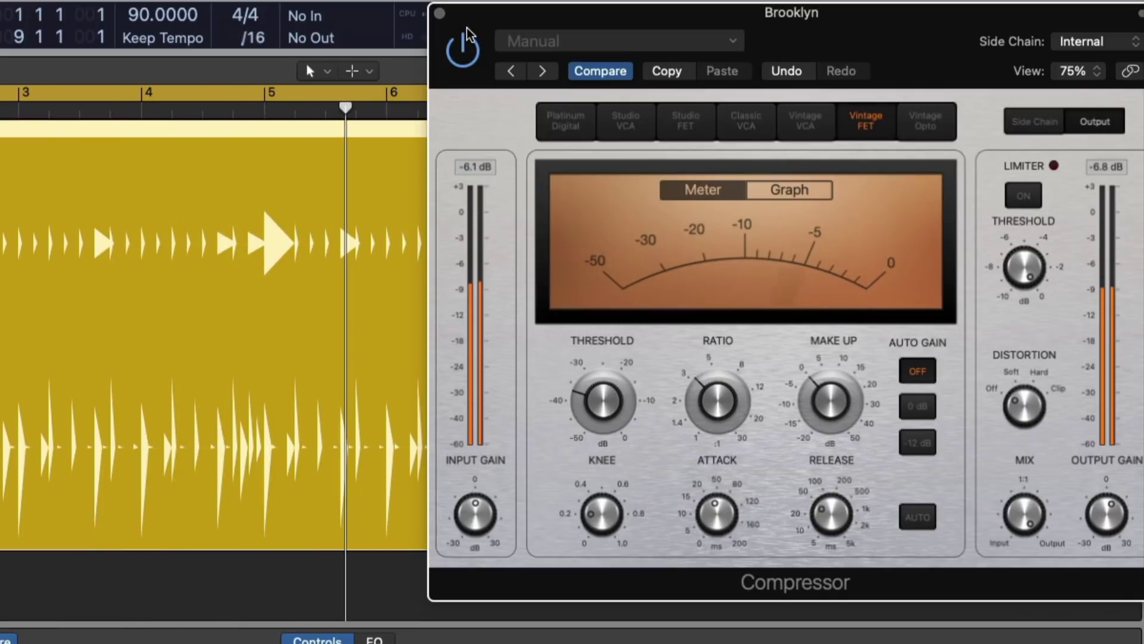
Set the Compressor attack to 7.5 ms, then bypass and re-enable it to compare.
{"action": "left_click_drag", "start_coordinate": [929, 19], "coordinate": [740, 45]}
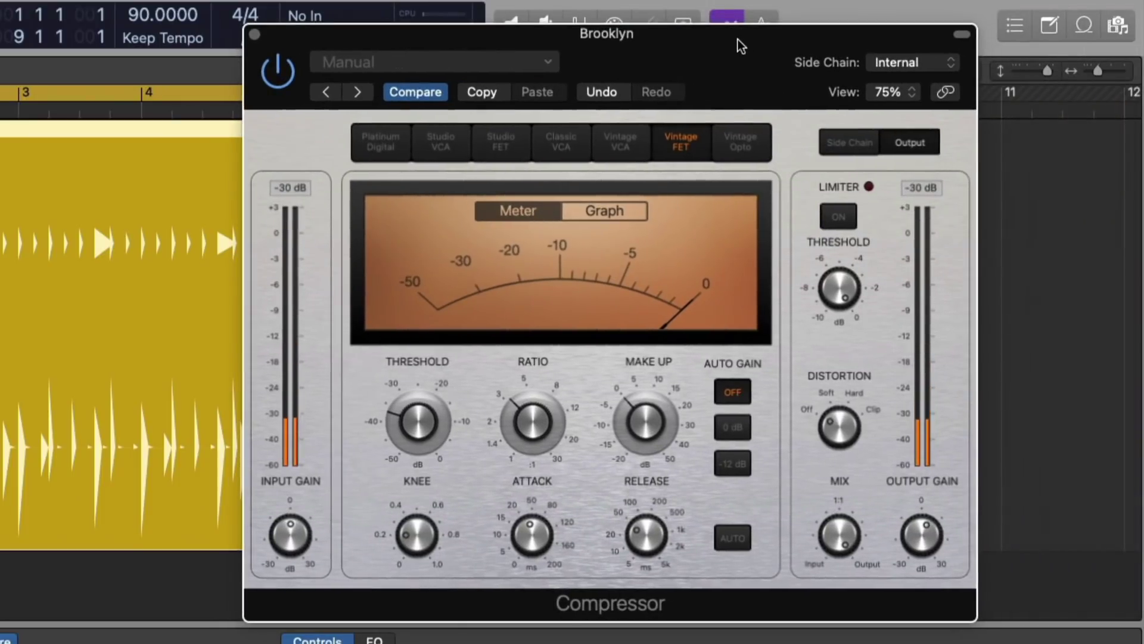
{"action": "mouse_move", "coordinate": [552, 509]}
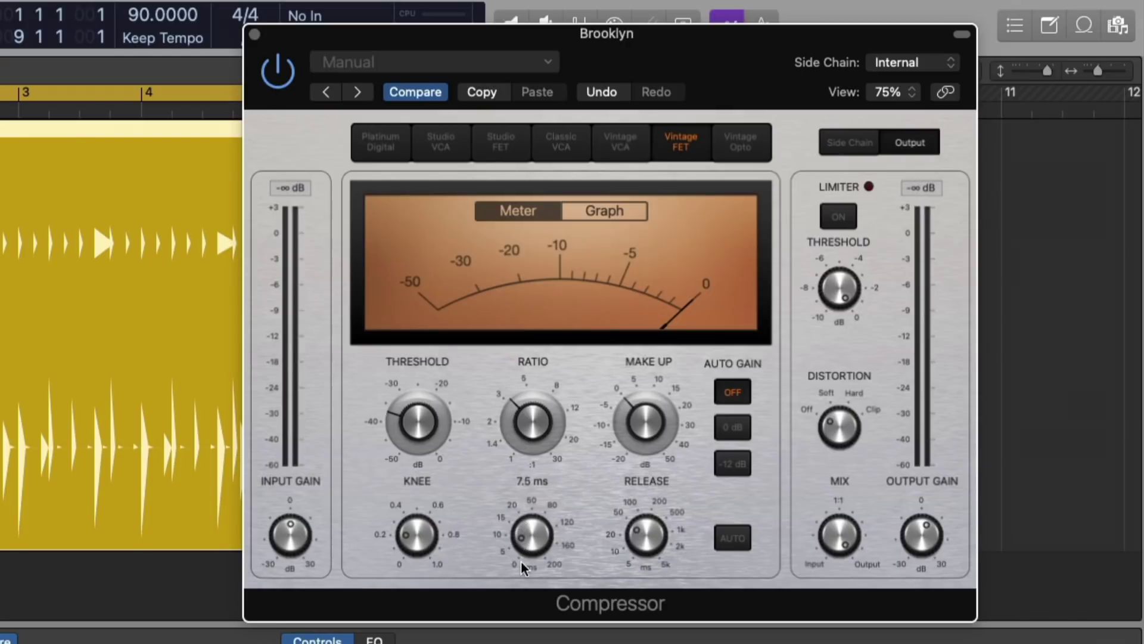
{"action": "left_click_drag", "start_coordinate": [531, 551], "coordinate": [520, 579]}
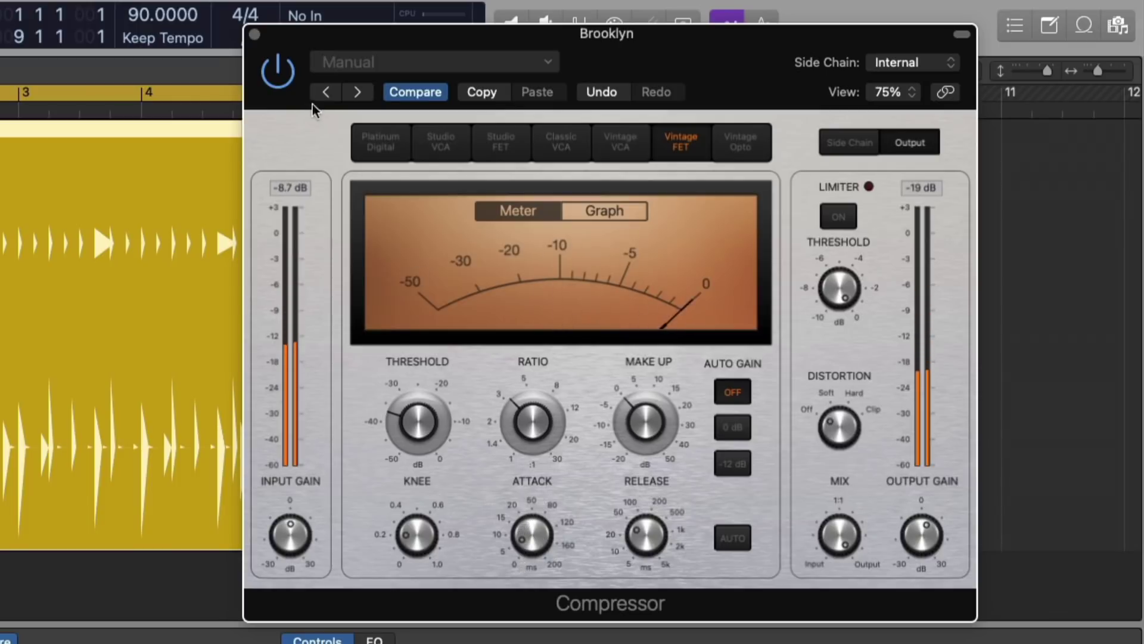
{"action": "left_click", "coordinate": [285, 73]}
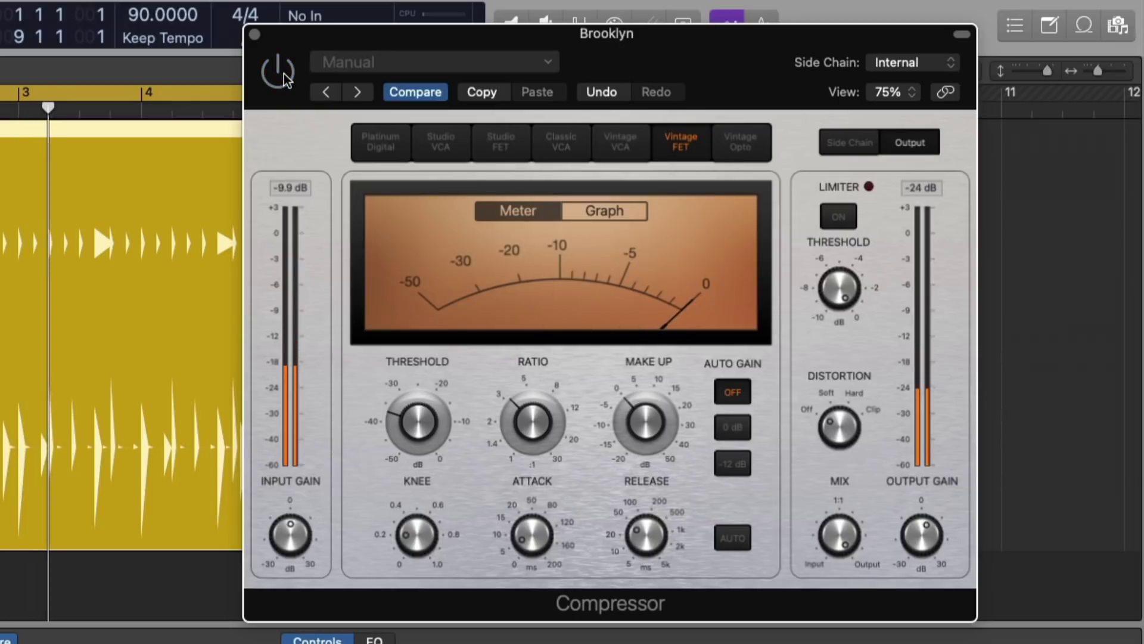
{"action": "left_click", "coordinate": [282, 73]}
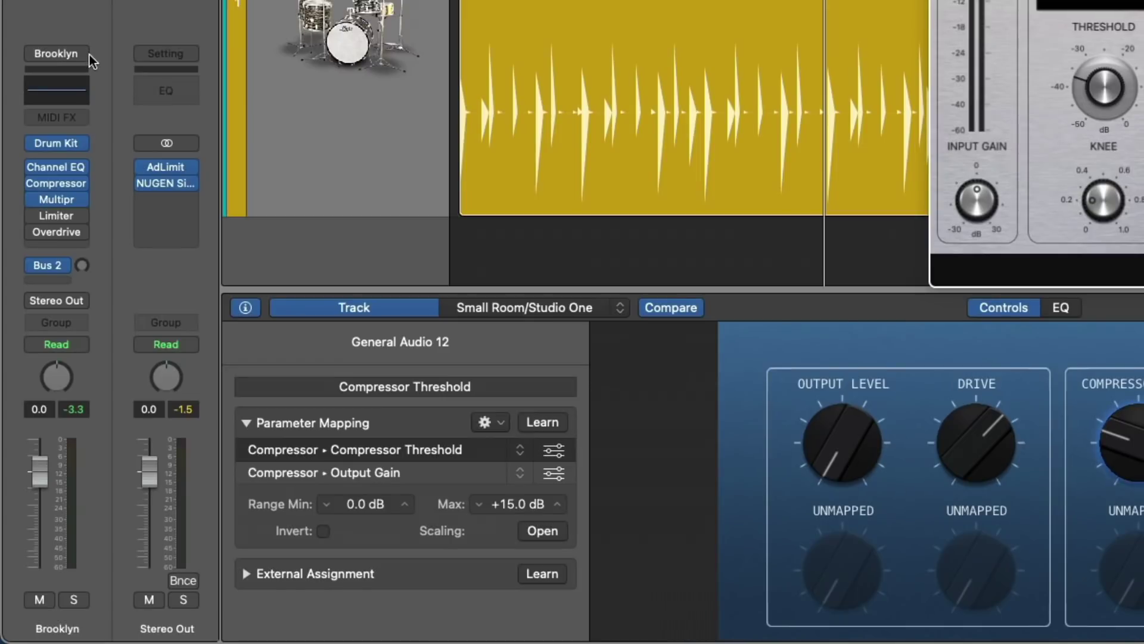
Save the channel strip via Save Channel Strip Setting as…, keeping the name Brooklyn.
{"action": "left_click", "coordinate": [80, 52]}
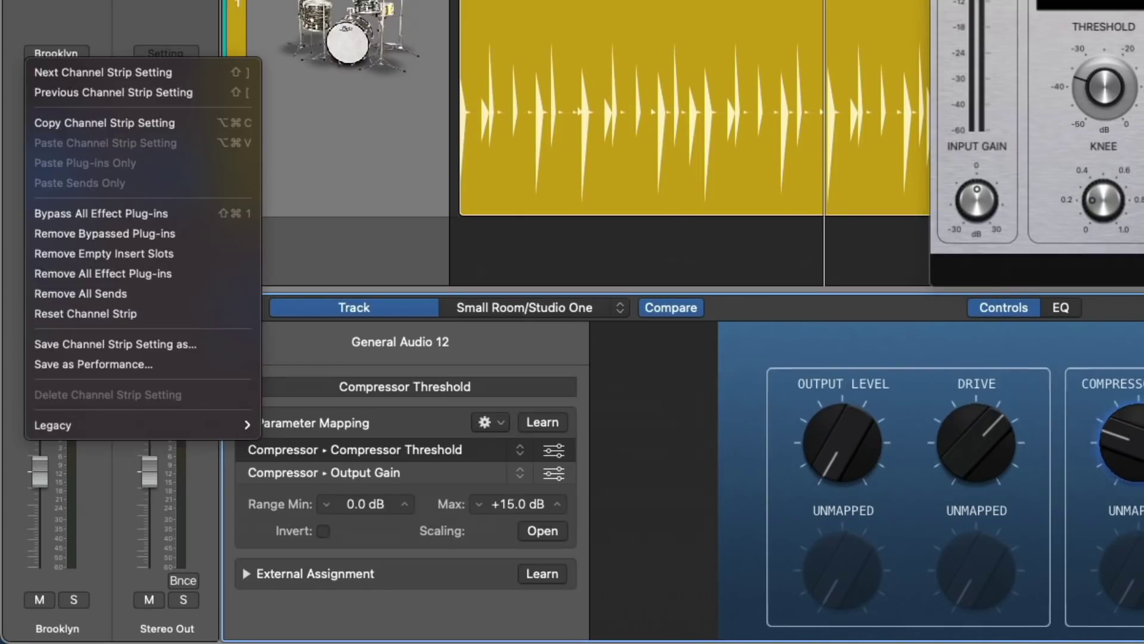
{"action": "left_click", "coordinate": [197, 17]}
{"action": "left_click", "coordinate": [56, 53]}
{"action": "left_click", "coordinate": [92, 344]}
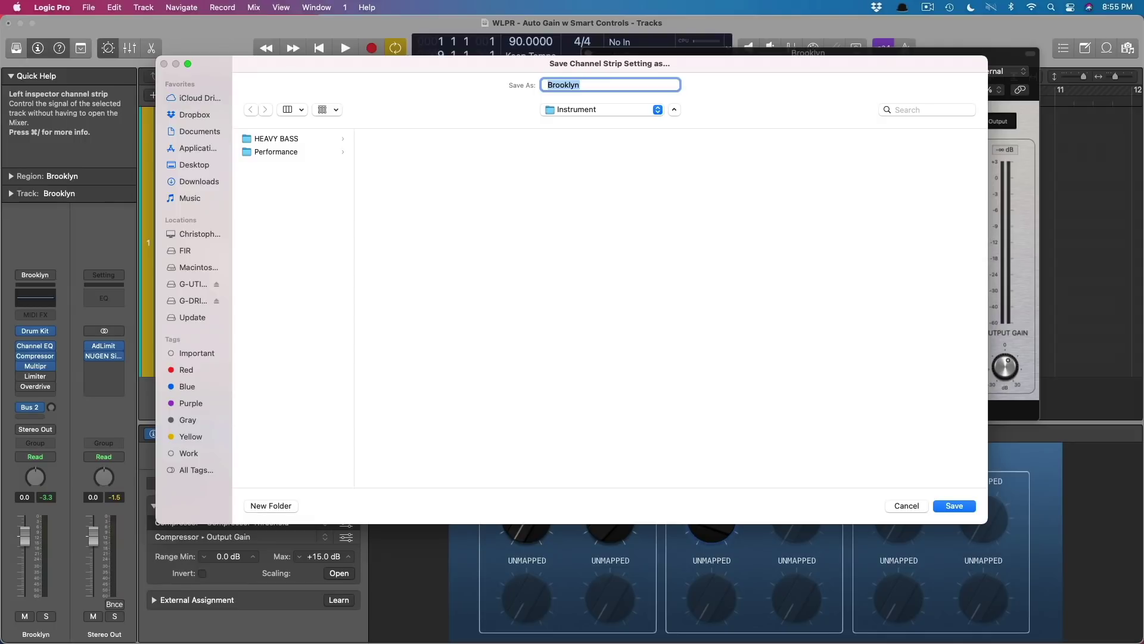
{"action": "key", "text": "Return"}
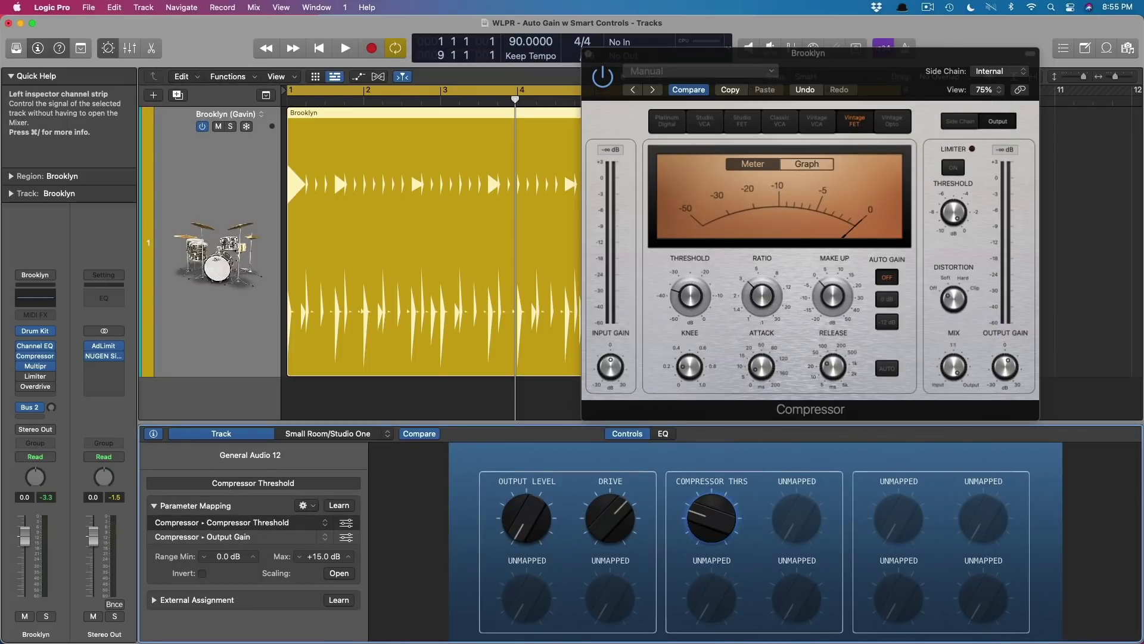